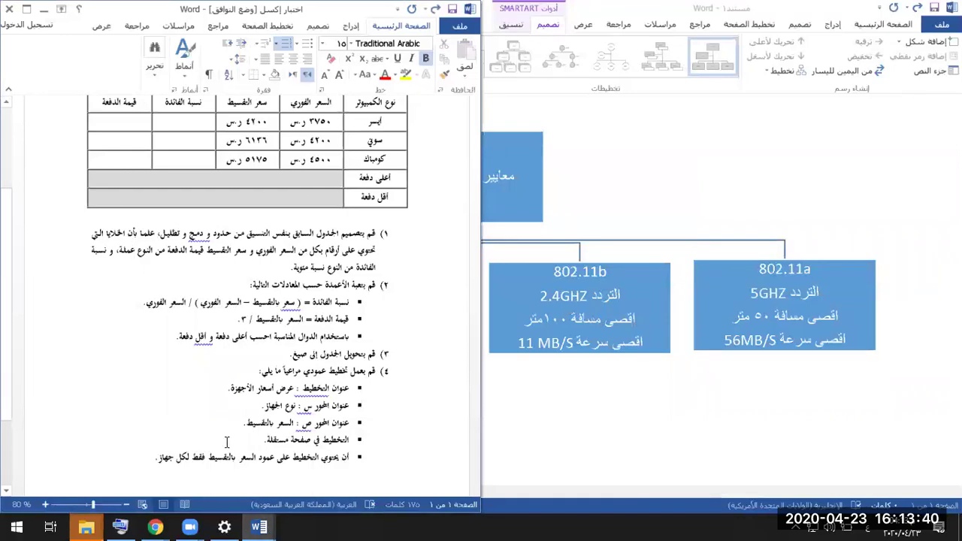
Start Excel from the Microsoft Office 2013 programs and create a blank workbook
left_click(16, 527)
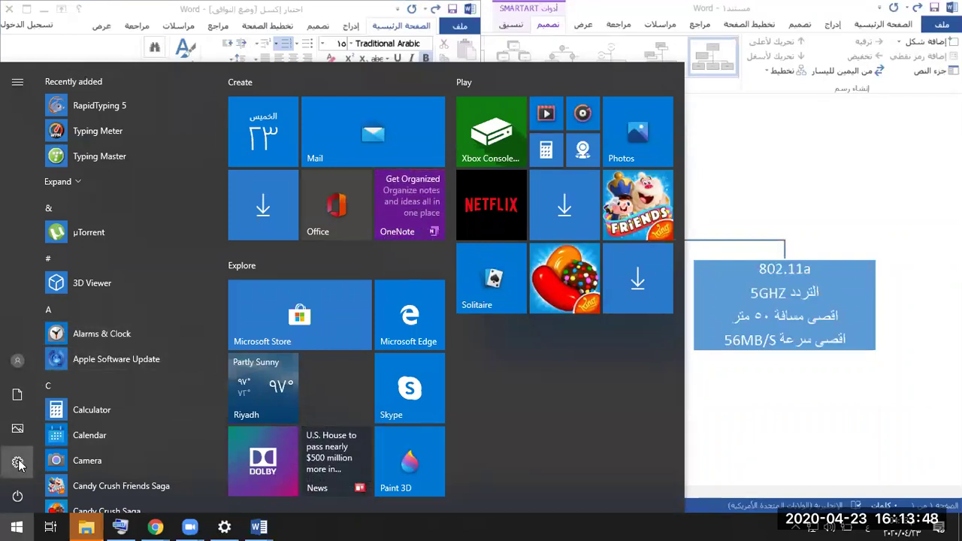
scroll(104, 323, "down", 10)
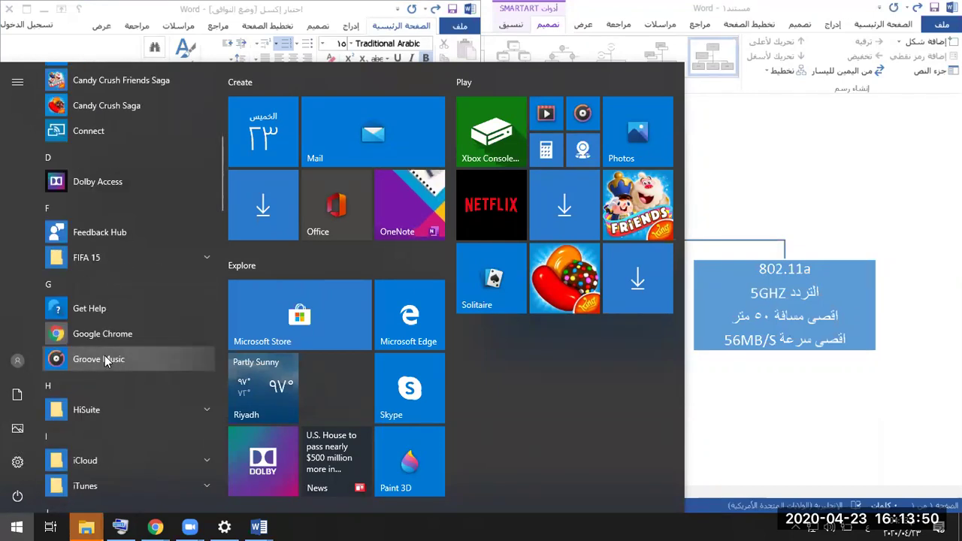
scroll(128, 312, "down", 1)
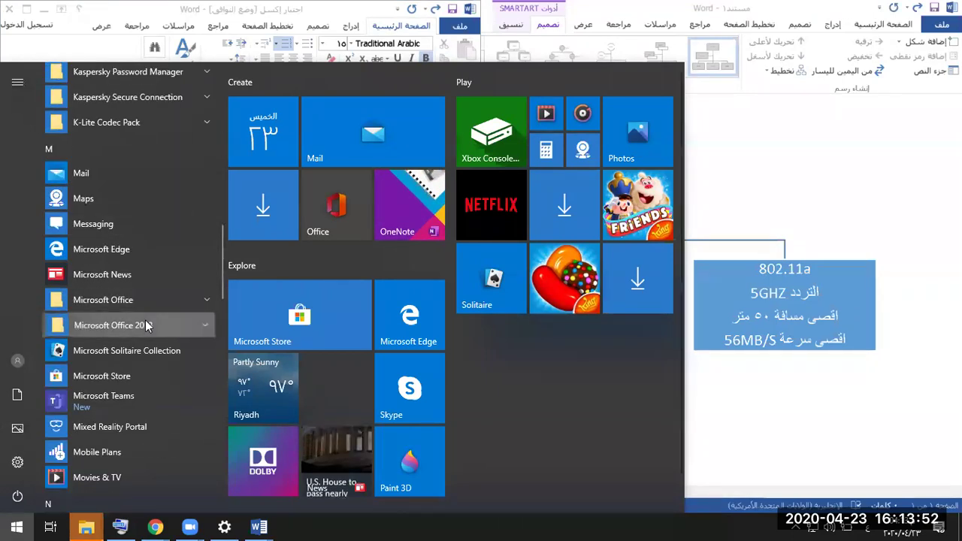
left_click(131, 325)
left_click(143, 400)
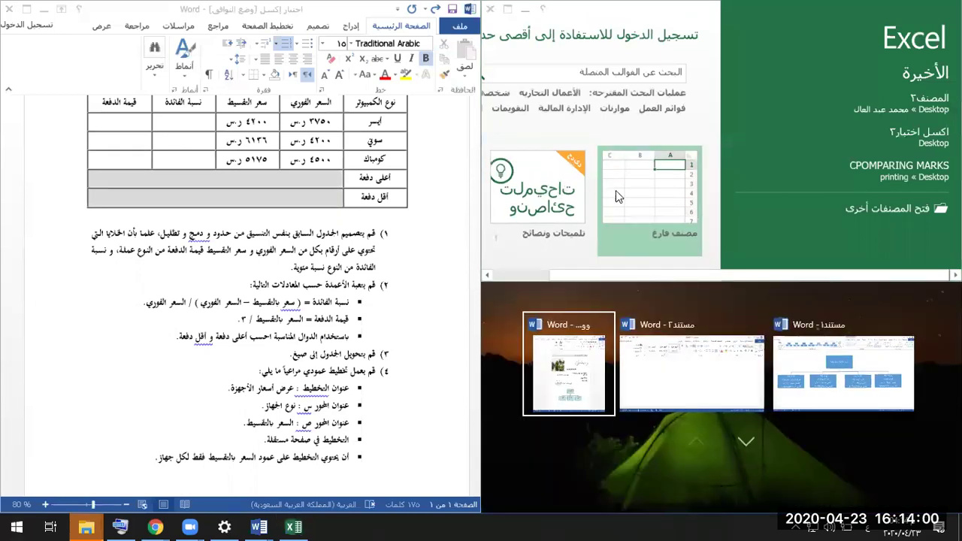
left_click(631, 198)
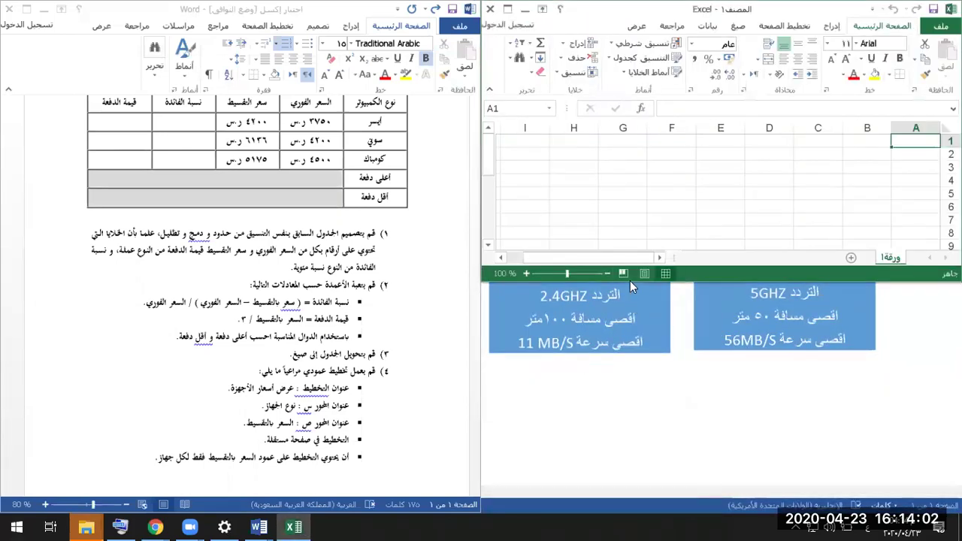
Stretch the Excel window to the full screen height and zoom the sheet to 160%
double_click(726, 282)
scroll(802, 273, "up", 4)
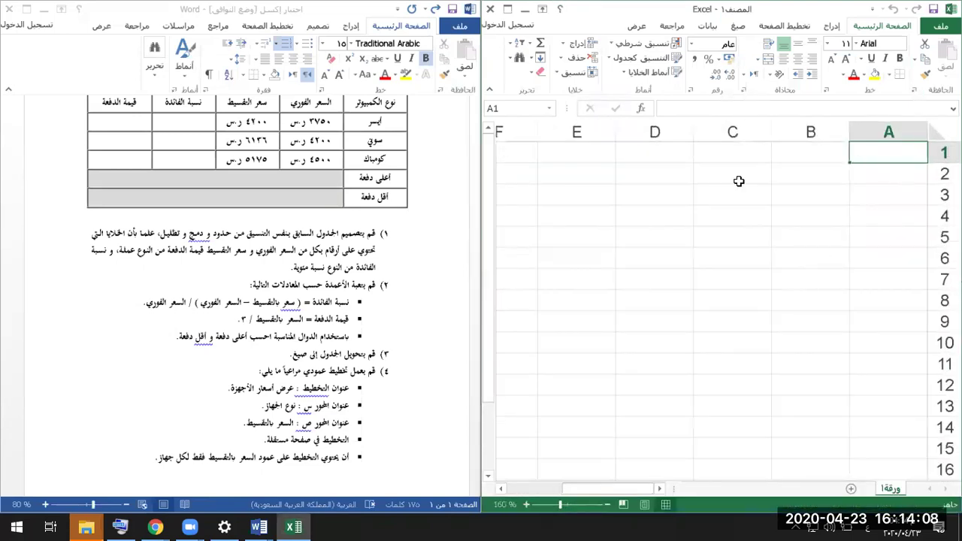
Enter the price table's title "قائمة أسعار الأجهزة" from the Word document in cell A1
scroll(368, 199, "up", 3)
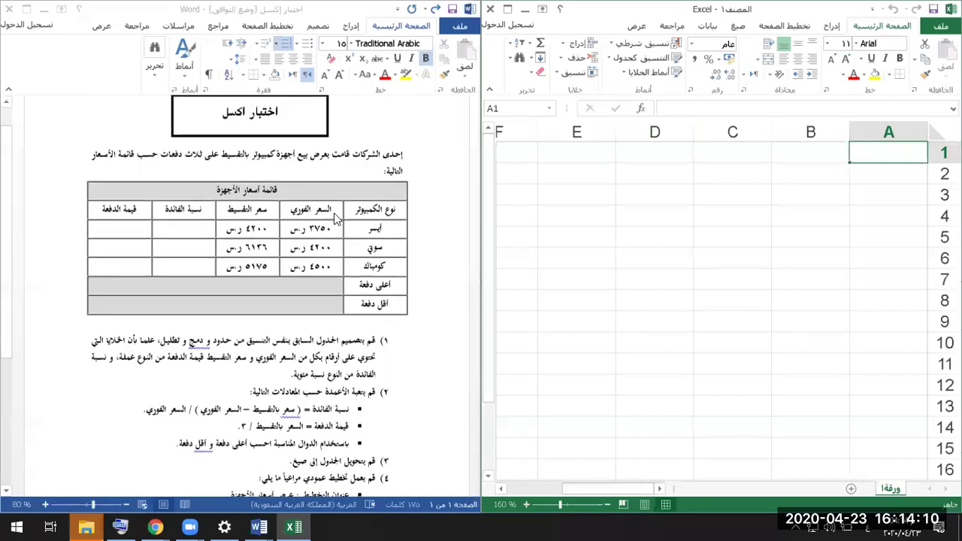
scroll(378, 204, "down", 3)
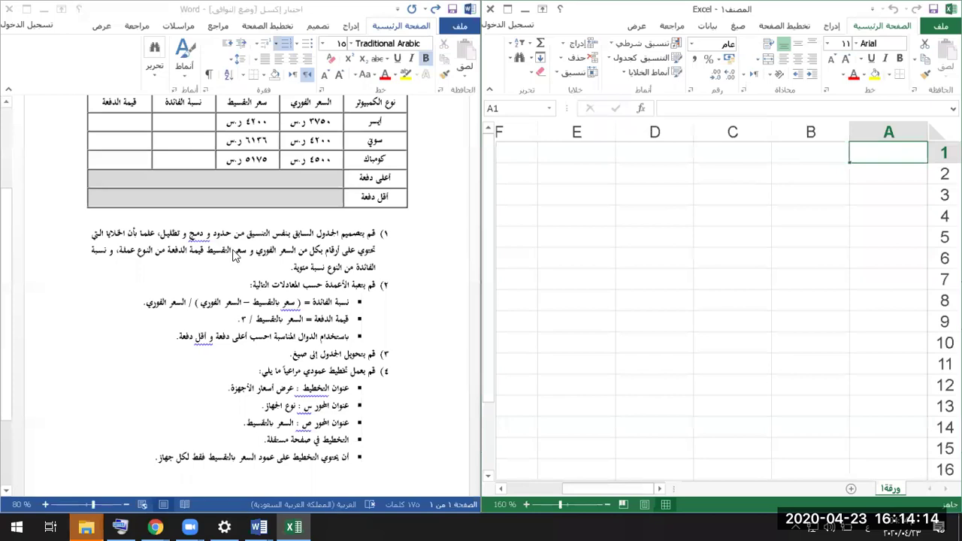
scroll(233, 251, "up", 1)
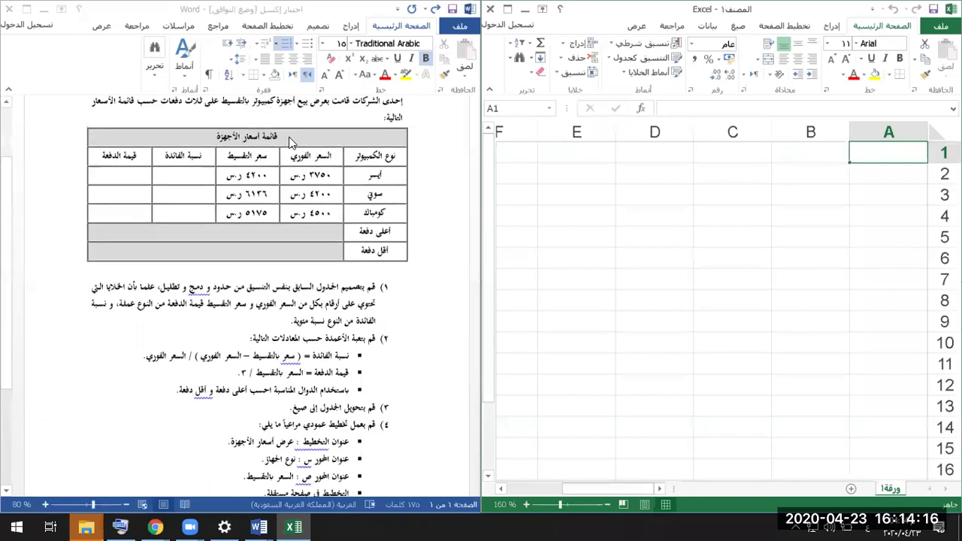
type("قائمة")
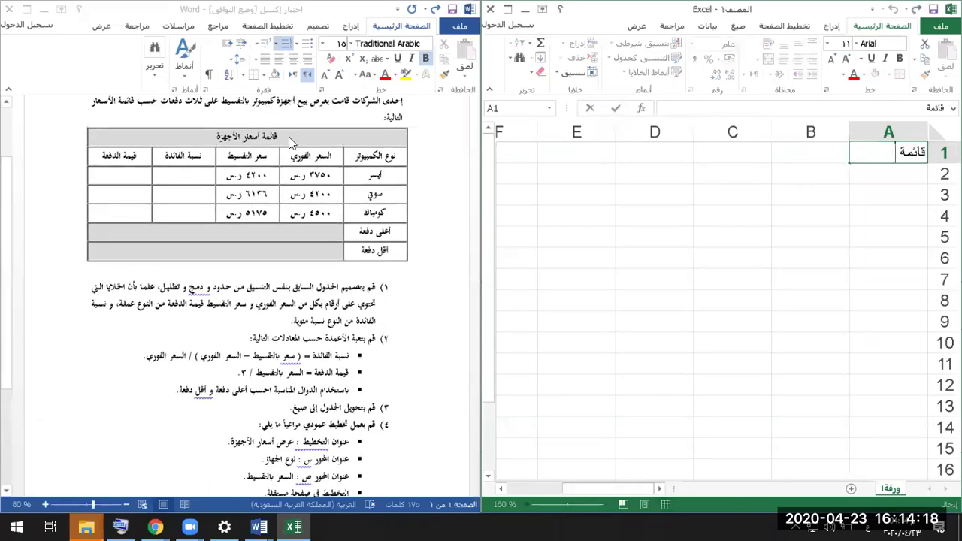
type(" اسع")
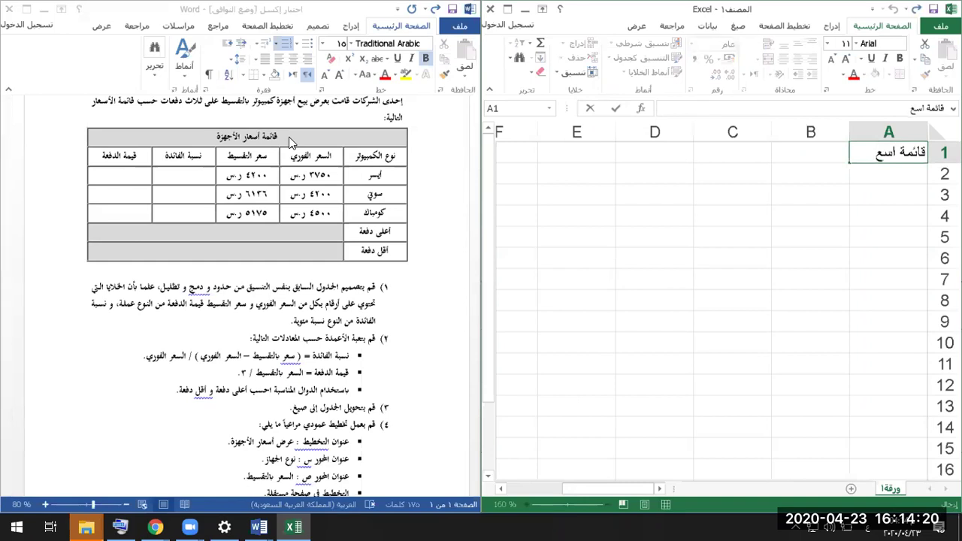
type("ار الاجه")
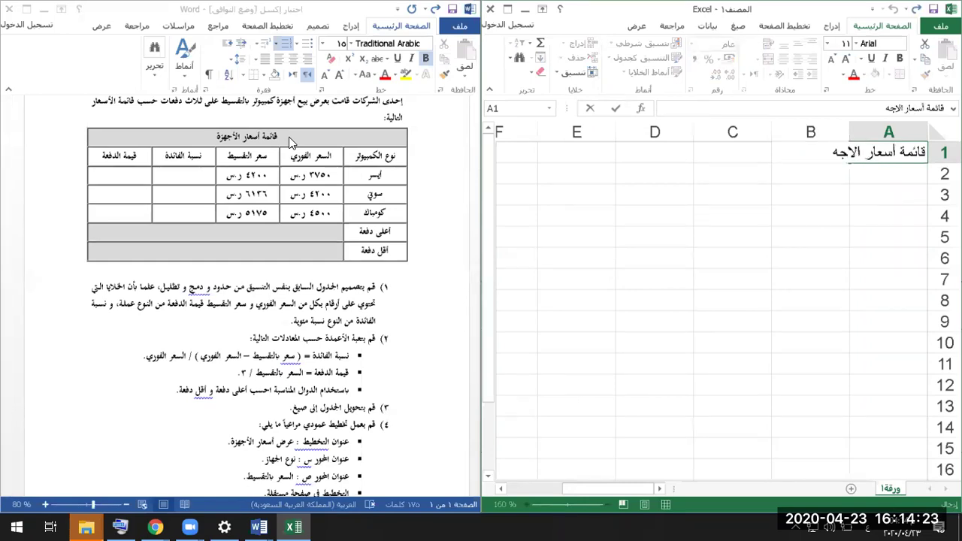
key("BackSpace")
type("هزة")
key("Return")
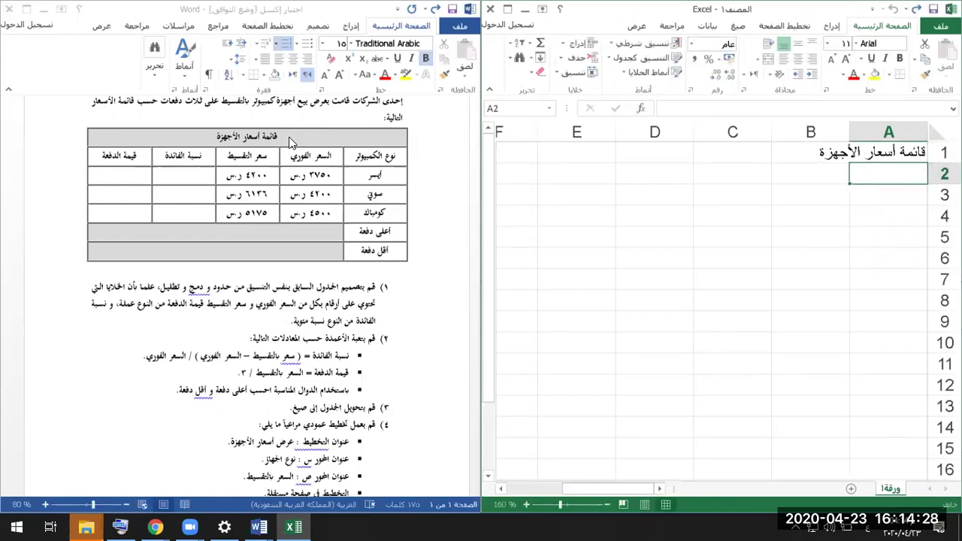
Fill A2:E2 with the column headers نوع الكمبيوتر, السعر الفوري, سعر التقسيط, نسبة الفائدة and قيمة الدفعة
type("نوع الكمبيوتر")
key("Tab")
type("السعر الفوري")
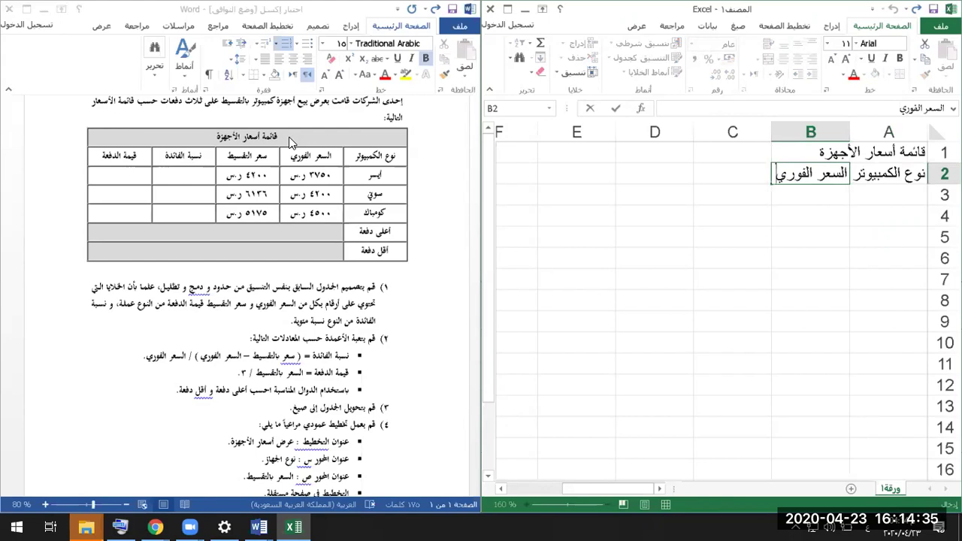
key("Tab")
type("سعر")
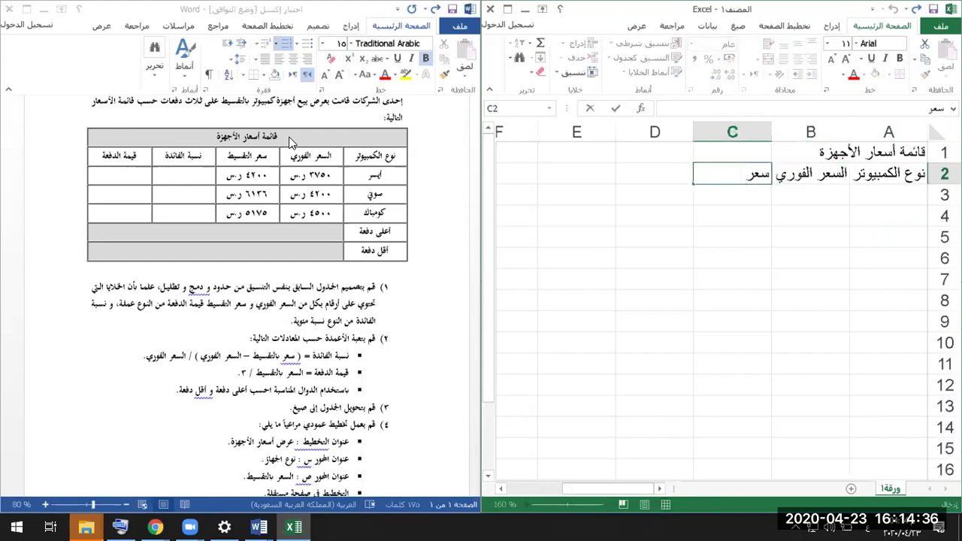
type(" التقسيط")
key("Tab")
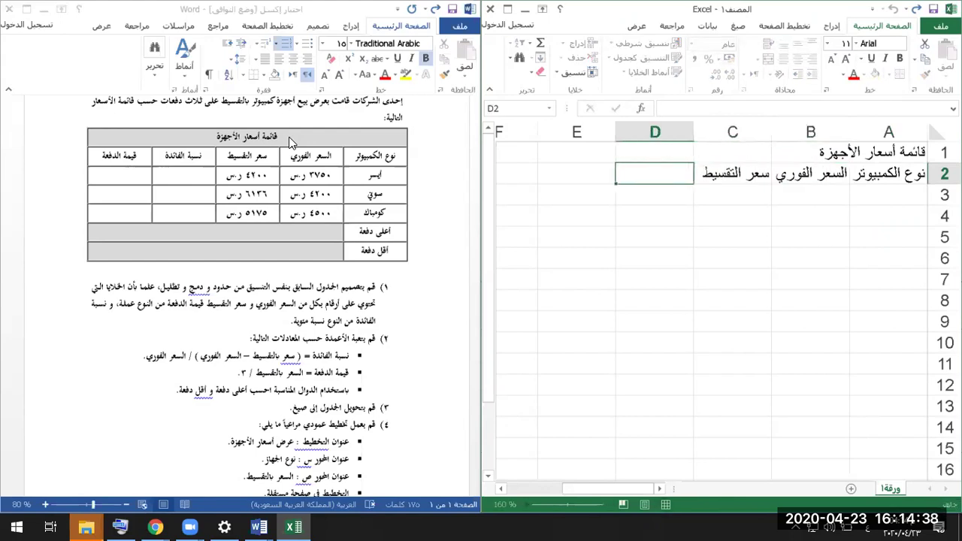
type("نسبة الفا")
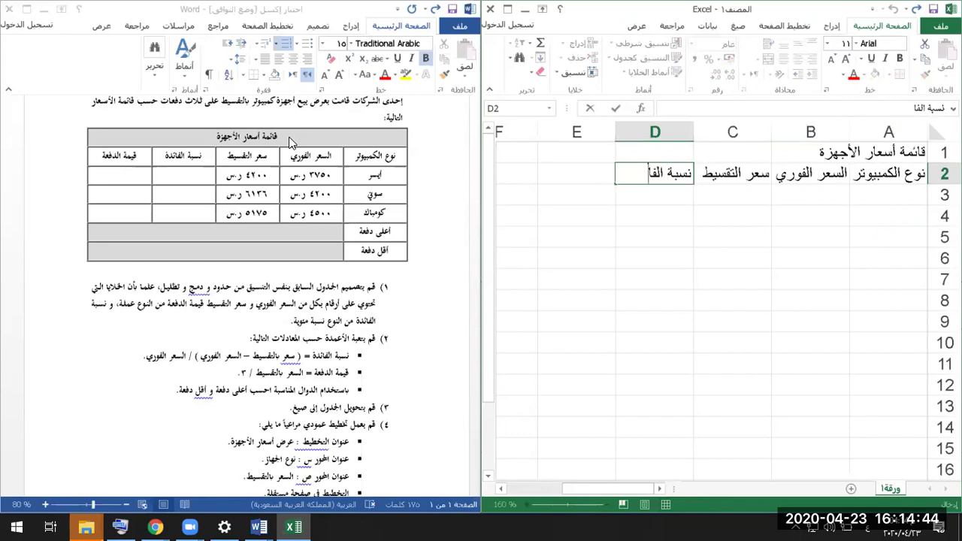
type("ئدة")
key("Tab")
type("قي")
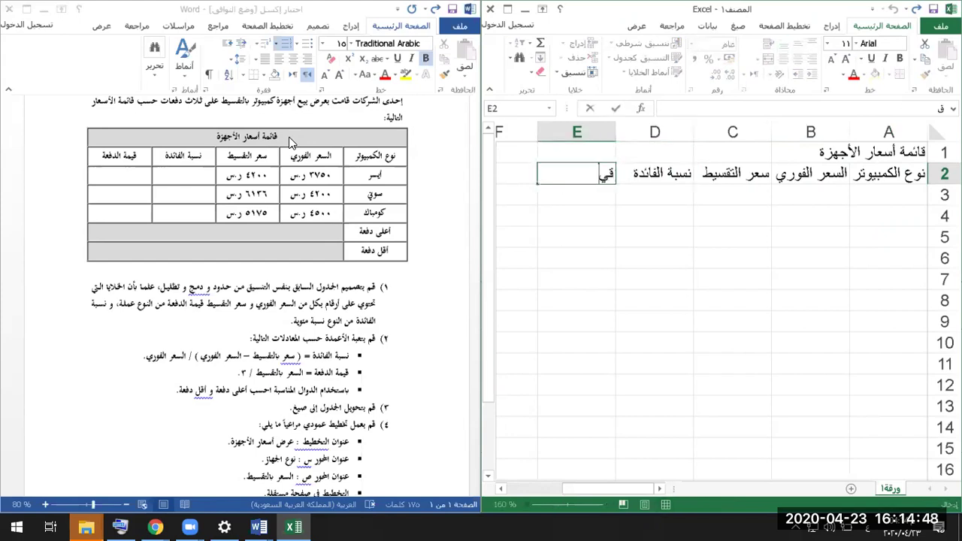
type("مة الدفعة")
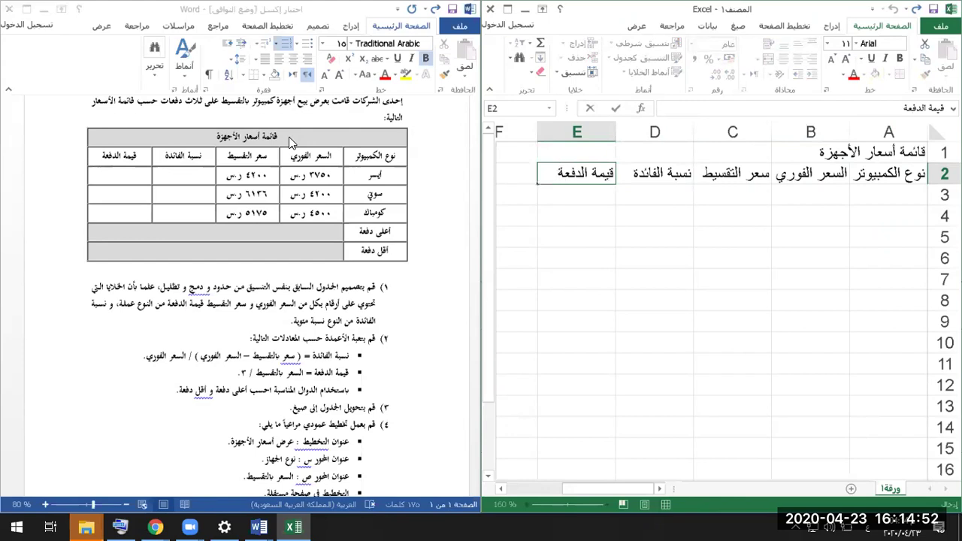
key("Return")
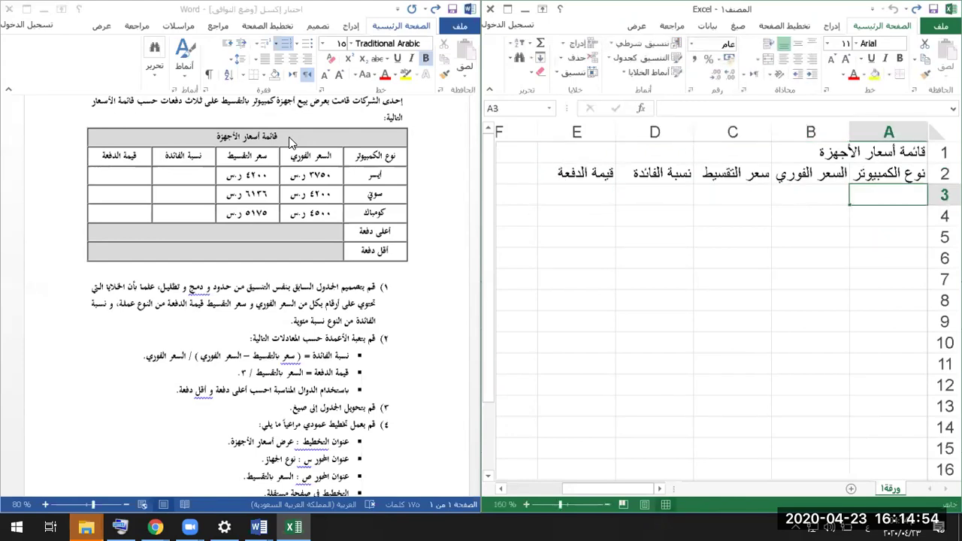
Fill in row 3 with ايسر in A3, 3750 in B3 and 4200 in C3, without currency text
type("ايسر")
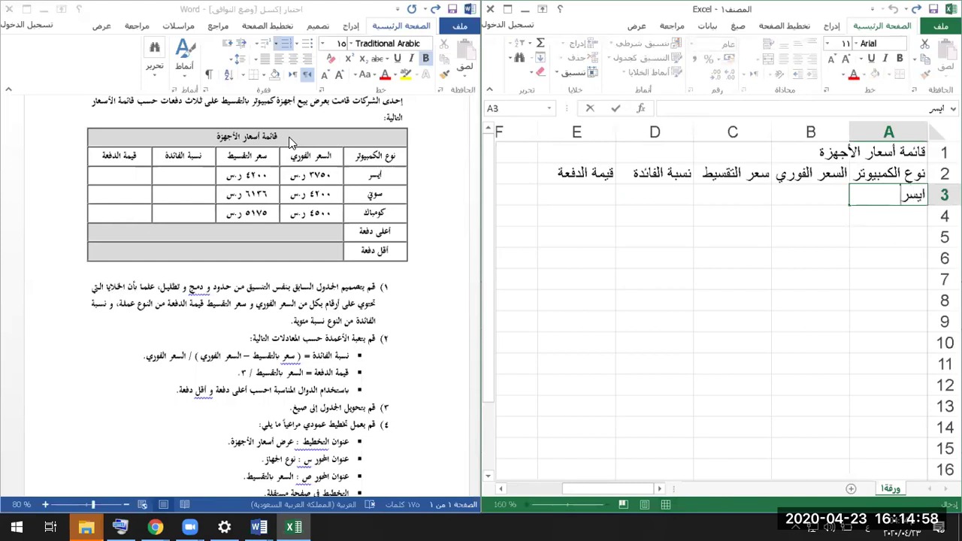
key("Tab")
type("3750")
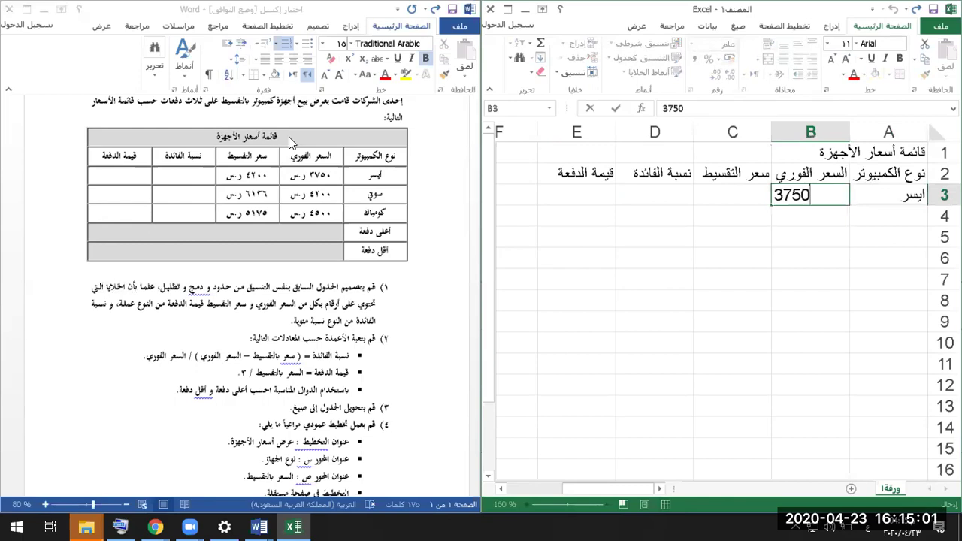
key("Tab")
type("45")
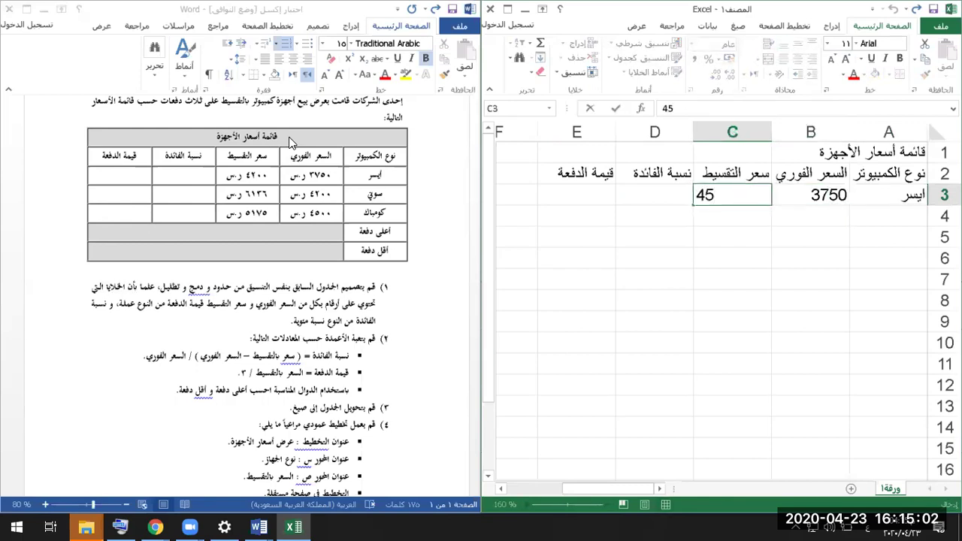
key("BackSpace")
type("200")
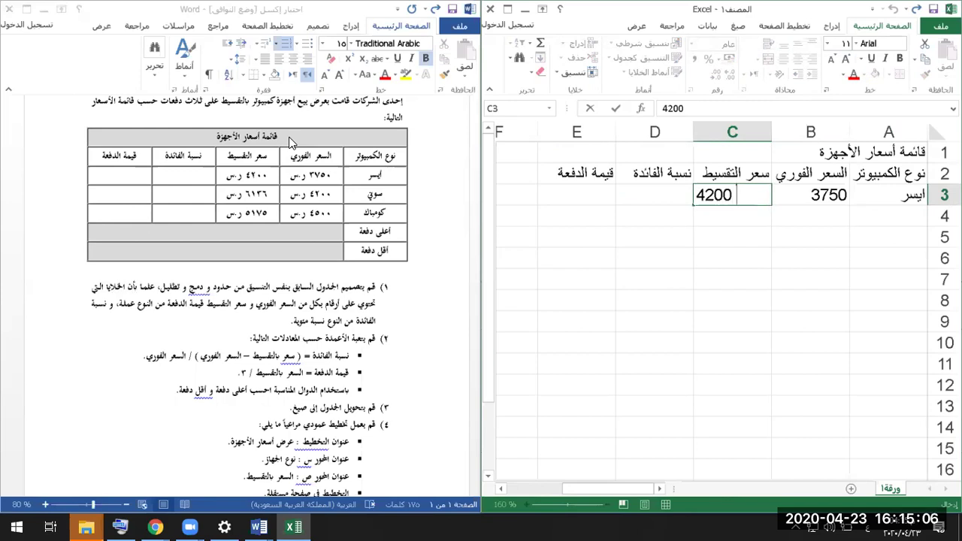
type(" ر.س")
key("BackSpace")
key("BackSpace")
key("BackSpace")
key("BackSpace")
key("Tab")
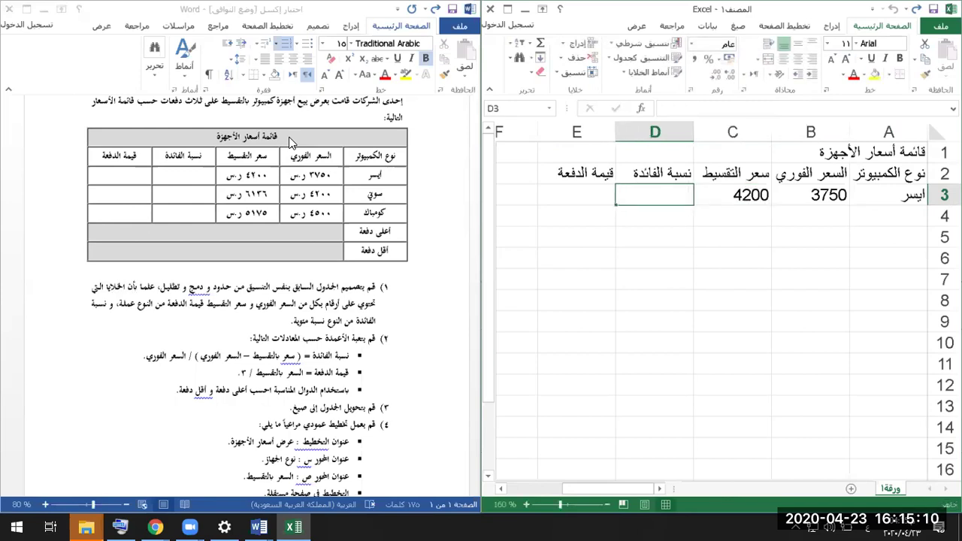
Fill in row 4 with سوني in A4, 4200 in B4 and 6126 in C4
key("Return")
key("Right")
key("Right")
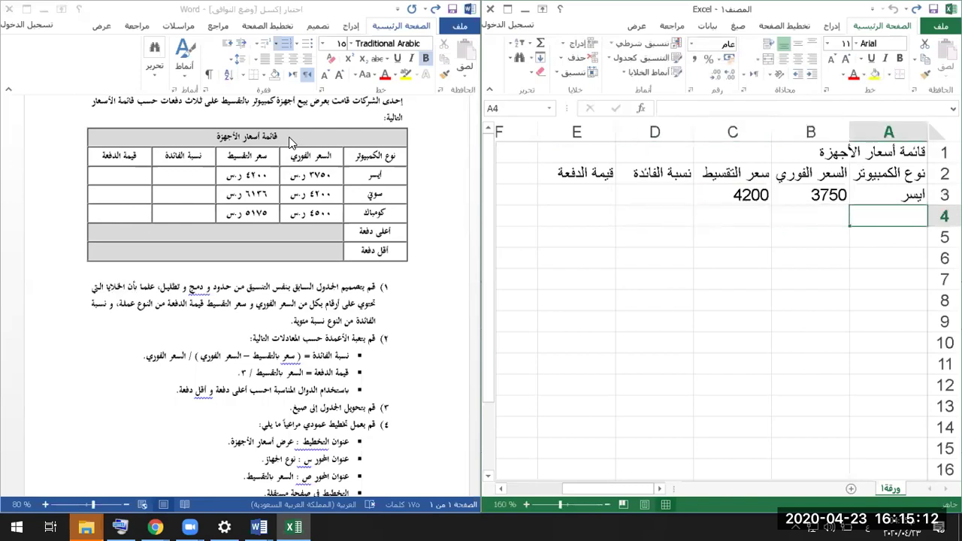
type("سون")
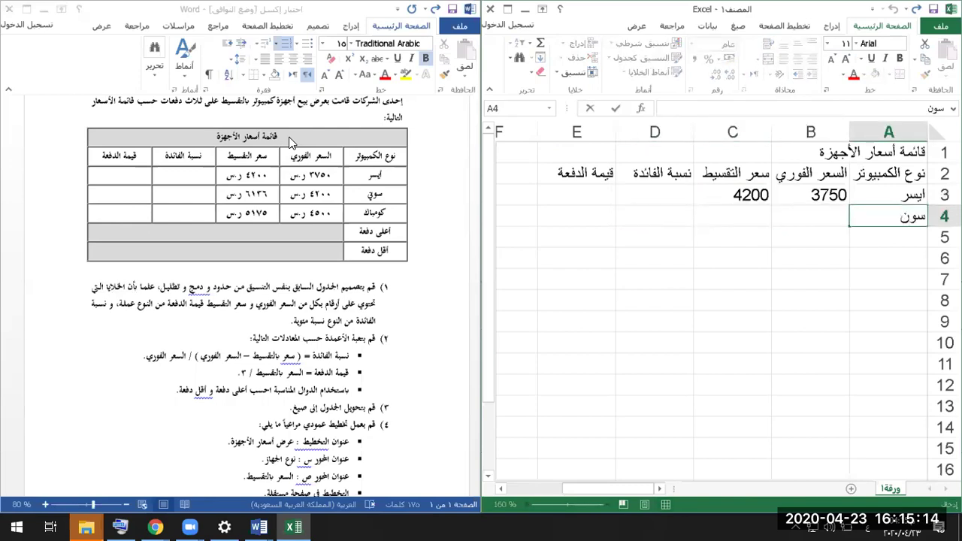
type("ر")
key("BackSpace")
type("ي")
key("Tab")
type("4200")
key("Tab")
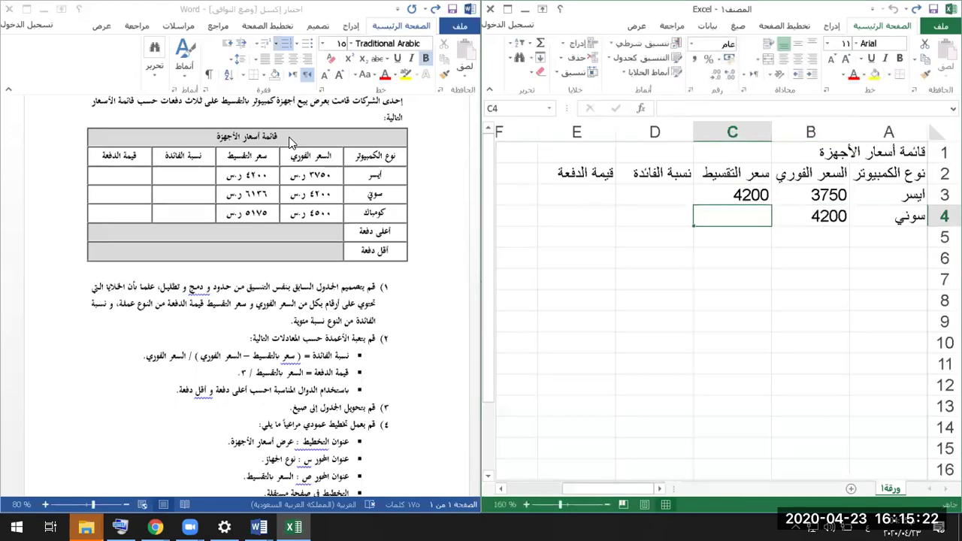
type("9126")
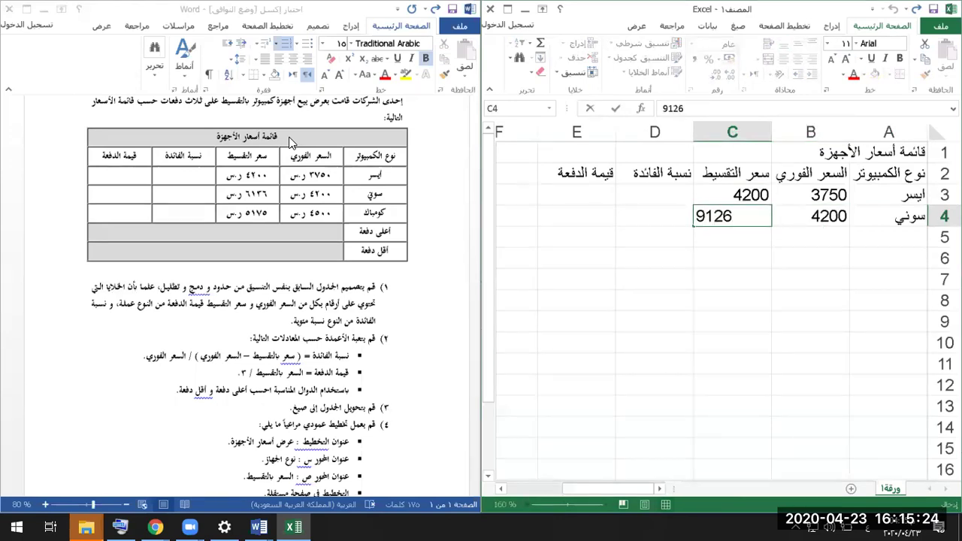
key("BackSpace")
key("BackSpace")
key("BackSpace")
key("BackSpace")
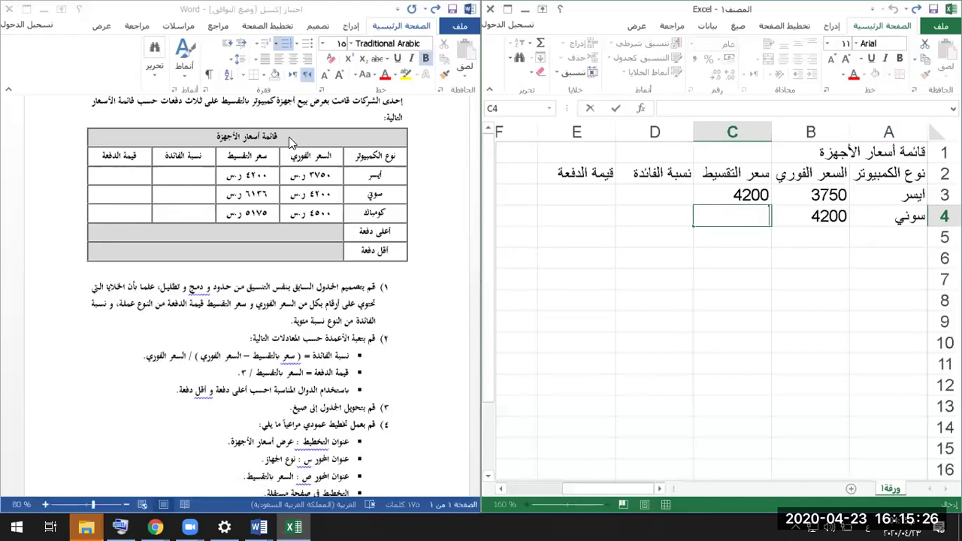
type("6126")
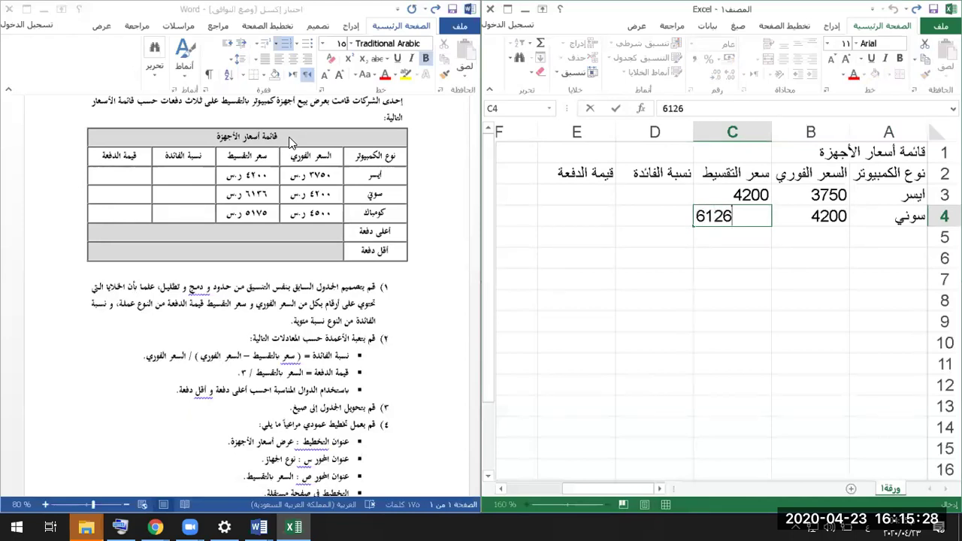
key("Return")
Fill in row 5 with كومباك in A5, 4500 in B5 and 5175 in C5, without currency text
key("Right")
key("Right")
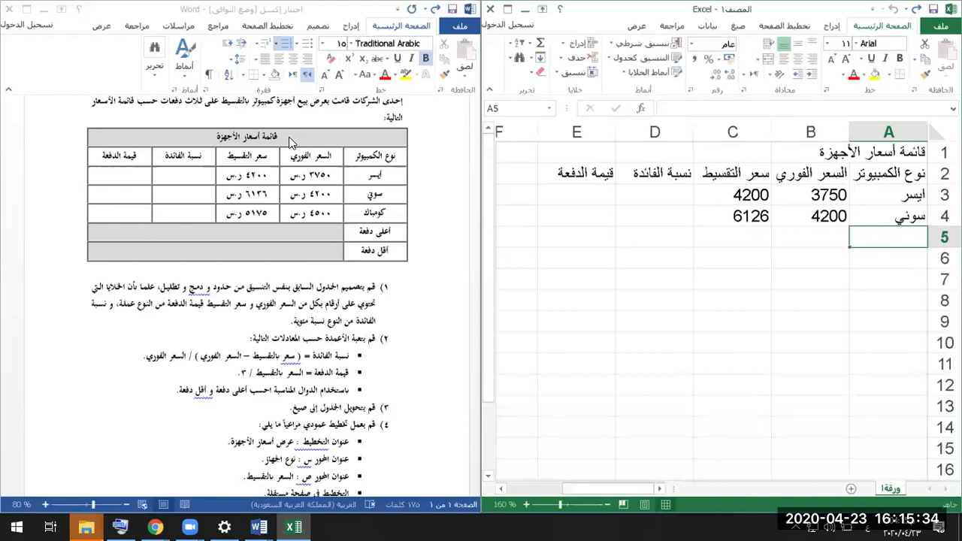
type("كومبا")
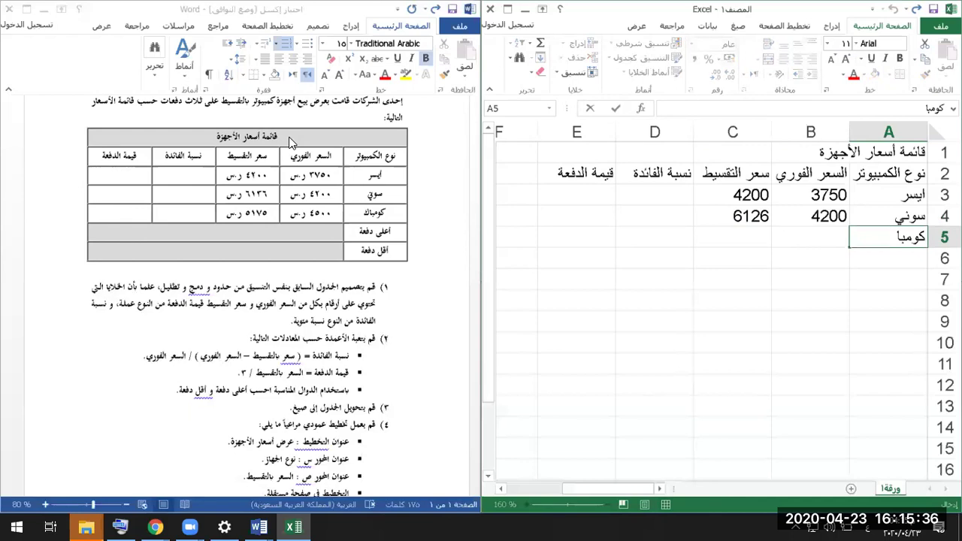
type("ك")
key("Tab")
type("4500")
key("Tab")
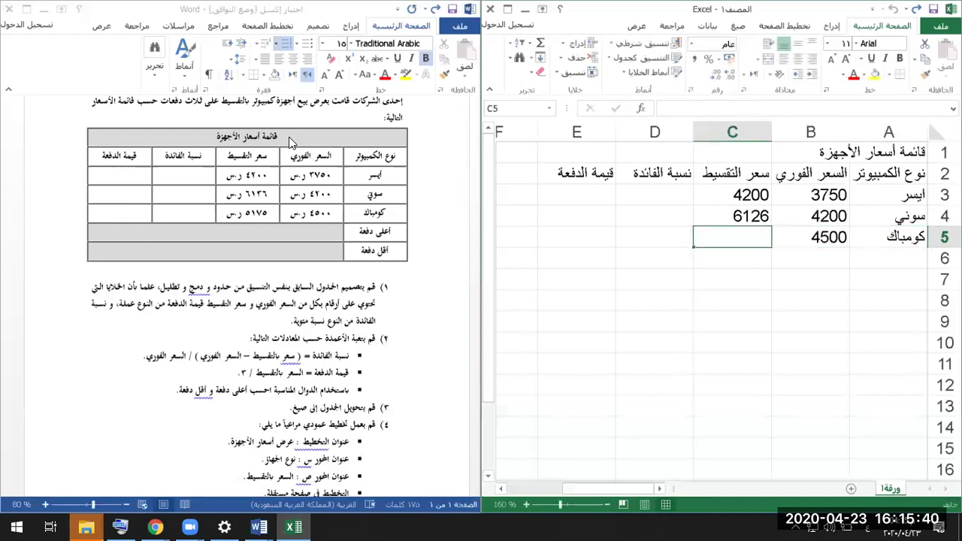
type("81")
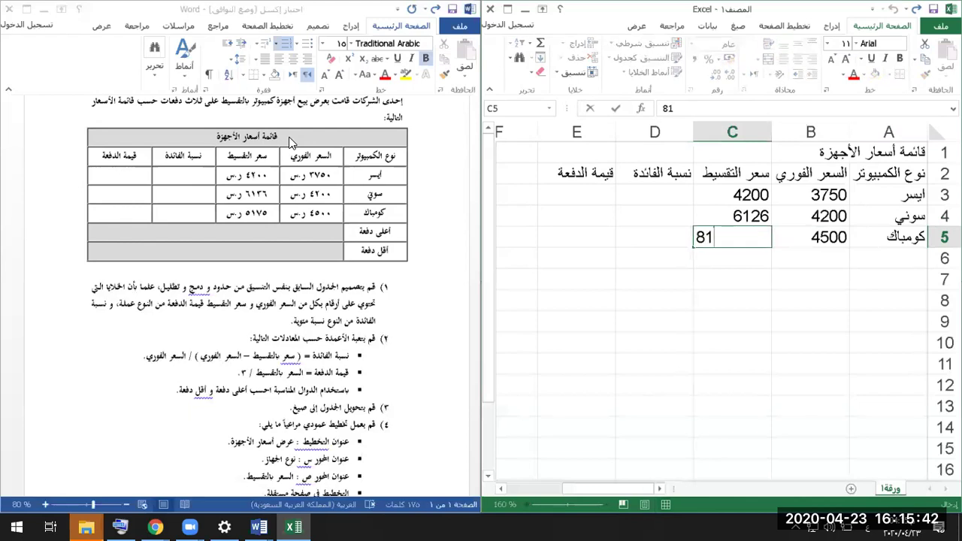
key("BackSpace")
key("BackSpace")
type("5175")
key("Return")
Enter the row labels اعلى دفعة in A6 and اقل دفعة in A7
key("Right")
key("Right")
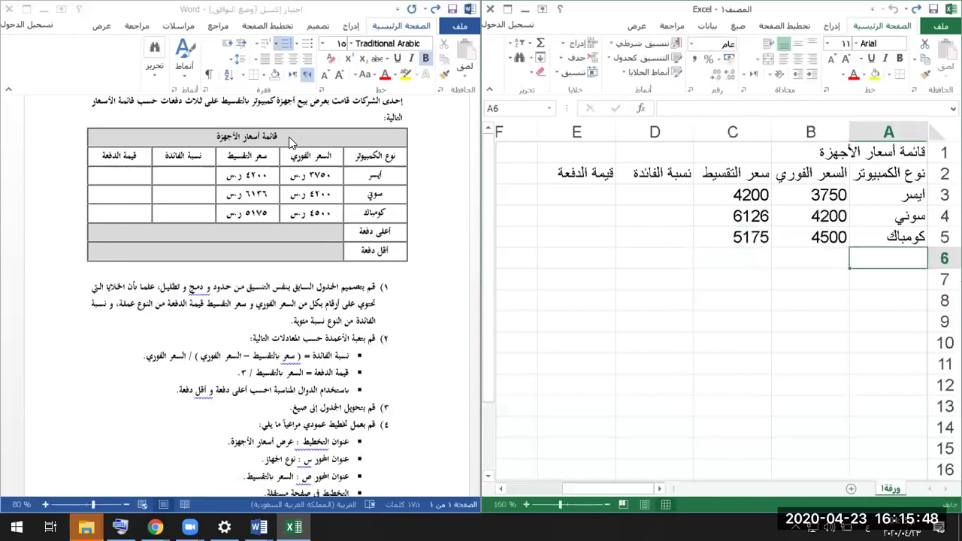
type("اعلى")
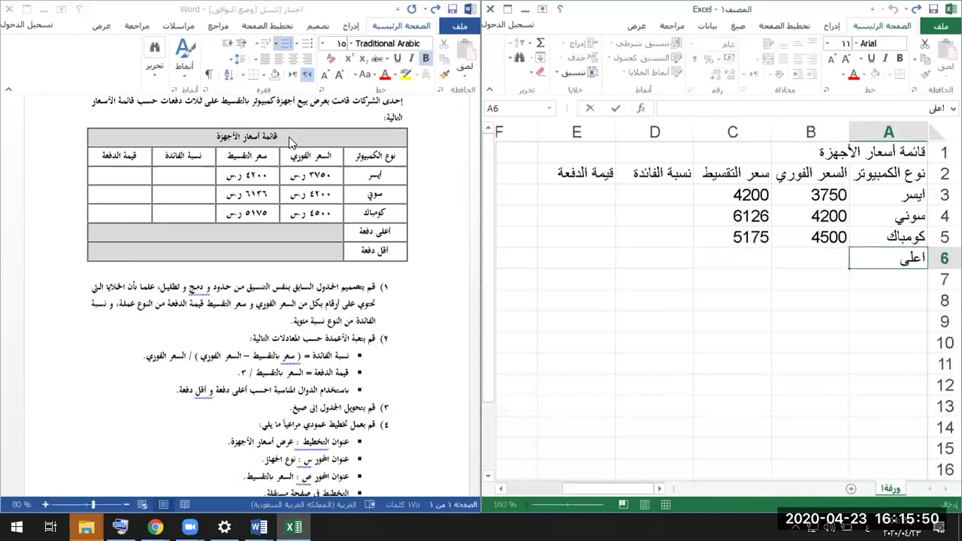
type(" دفعة")
key("Return")
type("اقل دفعج")
key("BackSpace")
key("BackSpace")
key("BackSpace")
type("فعة")
key("Up")
key("Up")
key("Left")
key("Left")
key("Up")
key("Up")
key("Left")
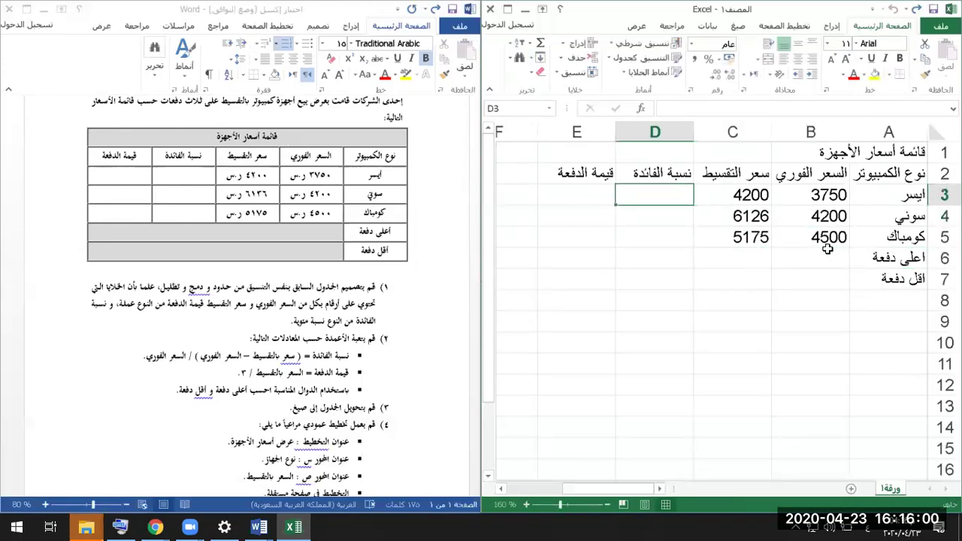
Maximize the workbook window and apply all borders to the table range A1:E7
left_click_drag(906, 150, 594, 278)
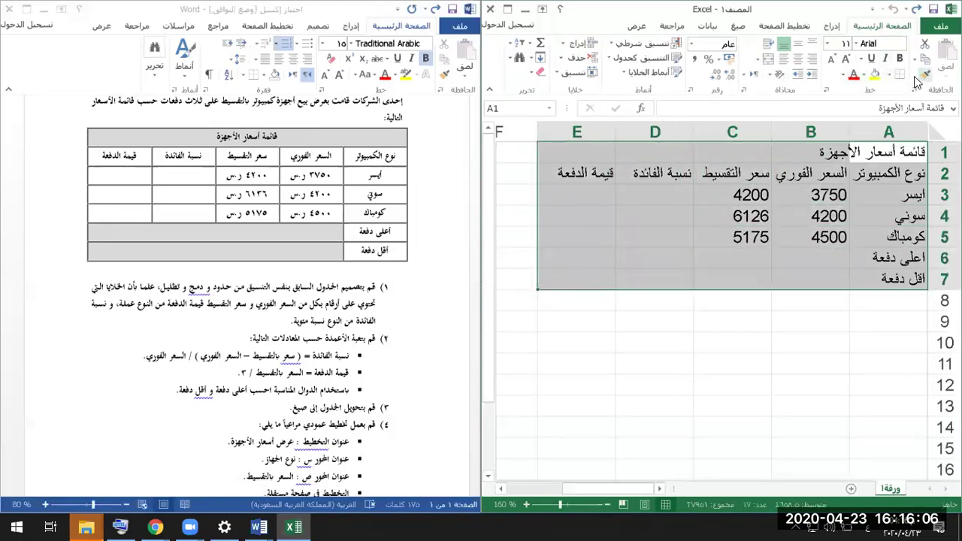
double_click(782, 13)
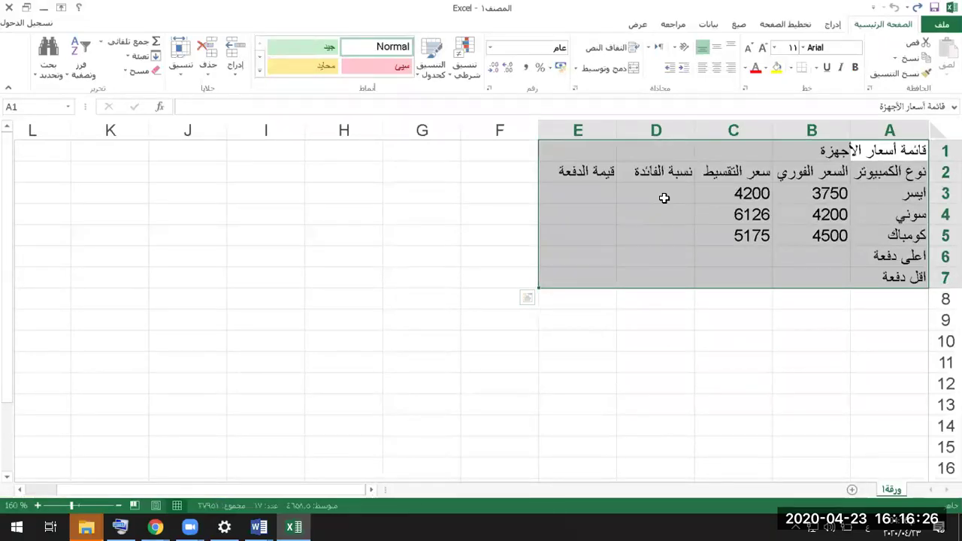
left_click(793, 69)
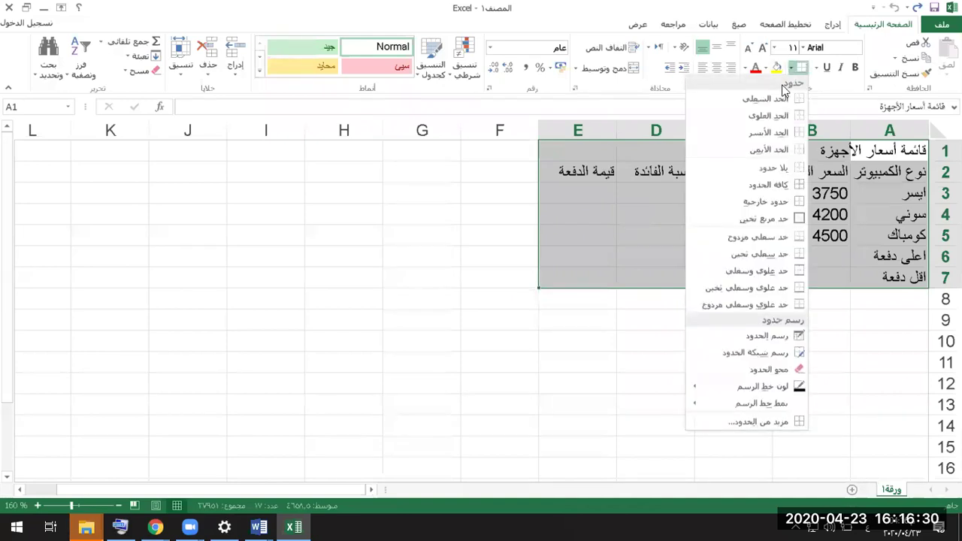
left_click(763, 194)
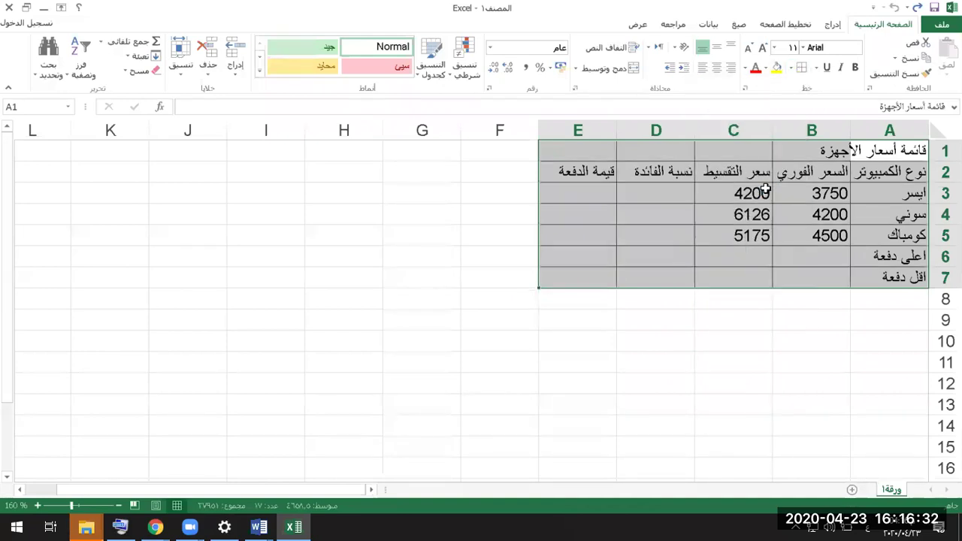
Switch to the Word document and examine the price table's merged and shaded cells and the formatting instructions below it
key("alt+Tab")
key("alt+Tab")
scroll(350, 200, "up", 8, "ctrl")
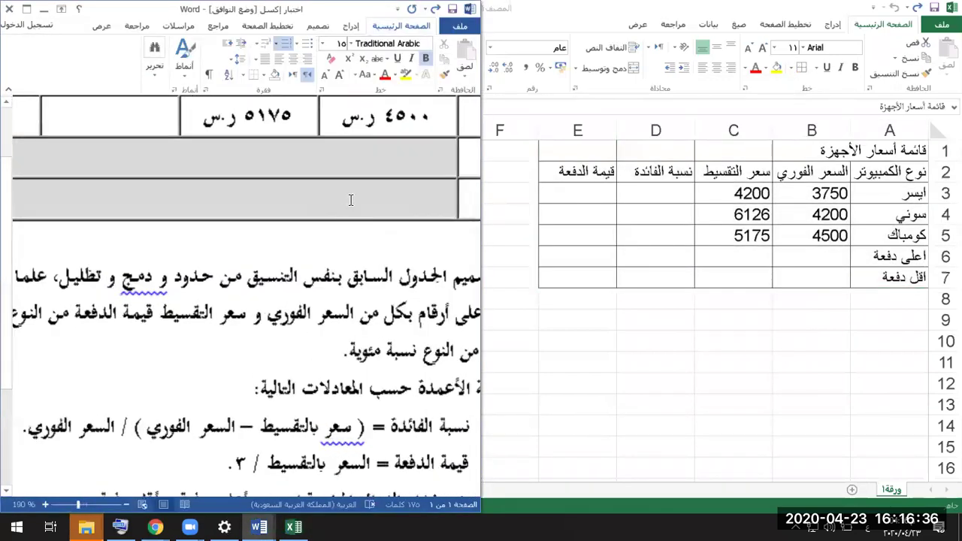
scroll(350, 199, "up", 10, "ctrl")
scroll(361, 219, "down", 14, "ctrl")
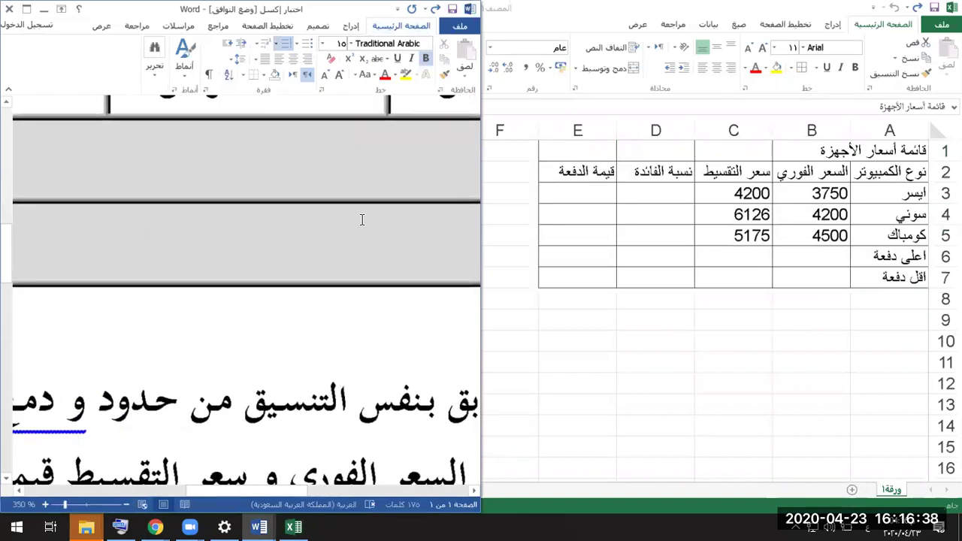
scroll(362, 220, "down", 5, "ctrl")
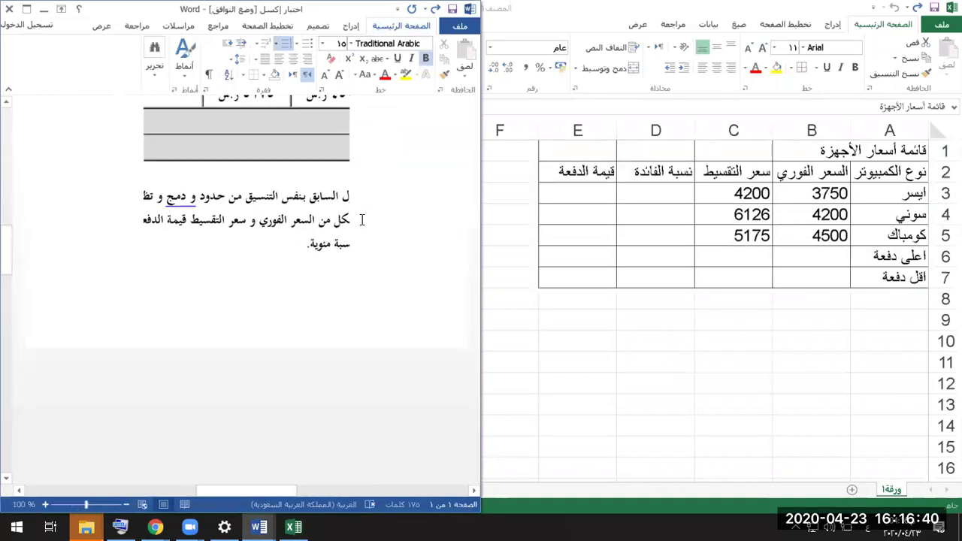
scroll(362, 219, "down", 6, "ctrl")
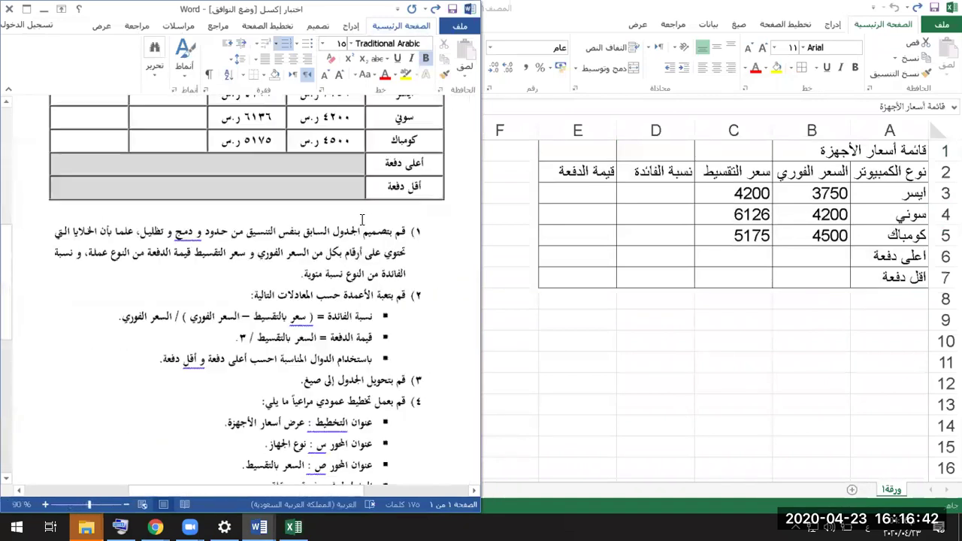
scroll(362, 220, "up", 3)
scroll(362, 220, "down", 2)
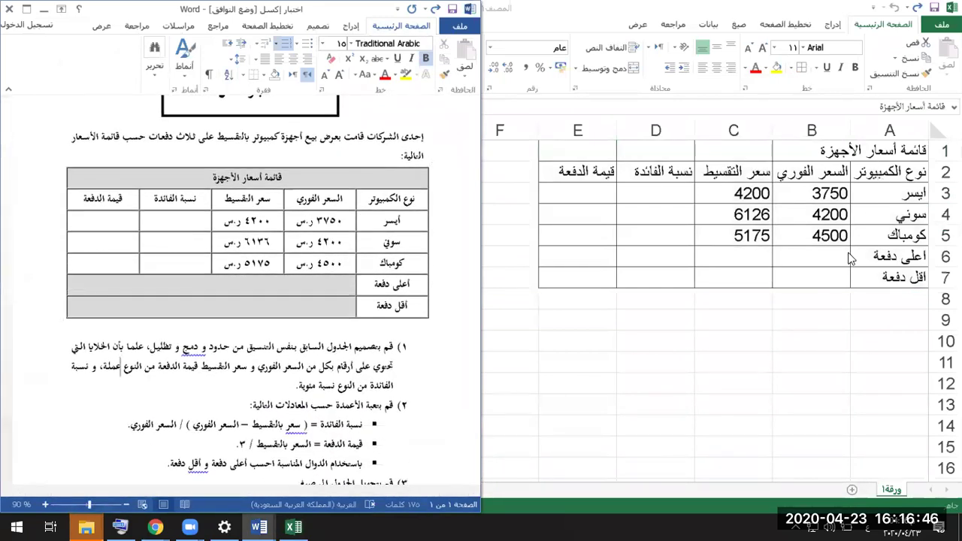
Switch back to the Excel workbook and merge and center the table title across A1:E1
left_click(907, 150)
key("super+Up")
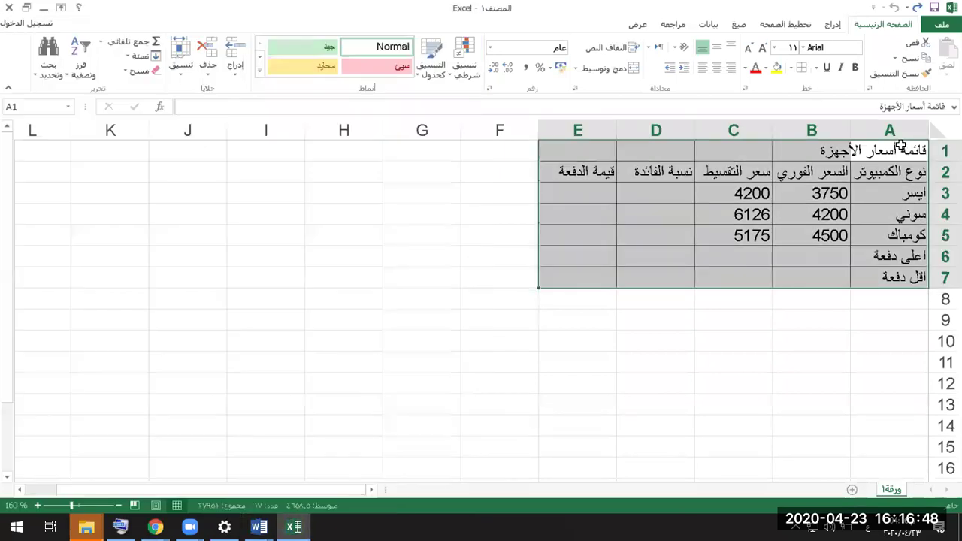
left_click_drag(833, 143, 655, 101)
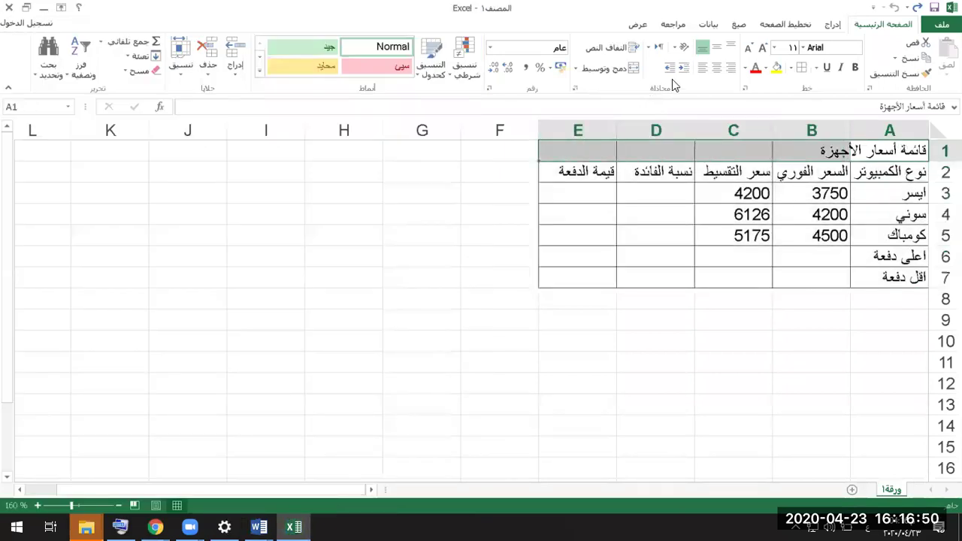
left_click(621, 67)
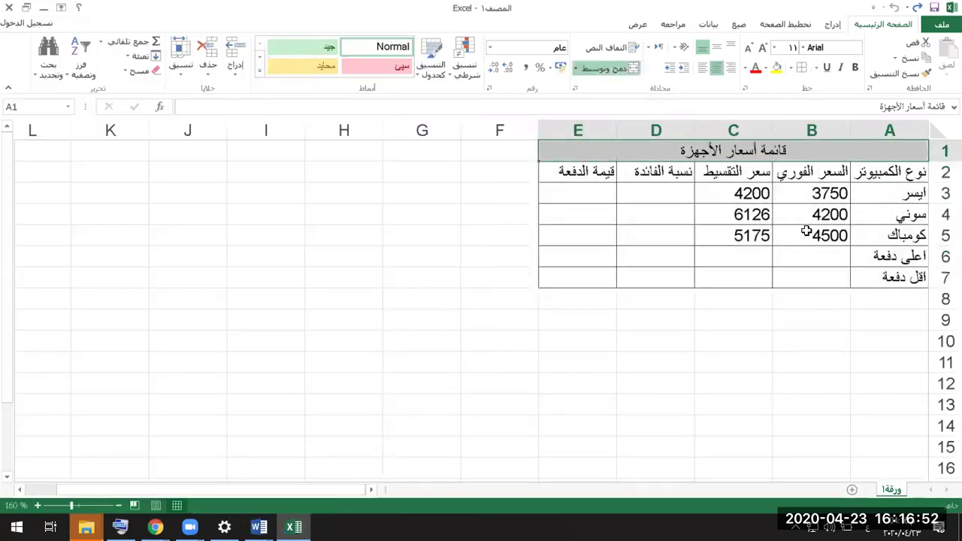
Merge and center B6:E6 and B7:E7 separately, beside the اعلى دفعة and اقل دفعة labels
left_click_drag(831, 252, 569, 261)
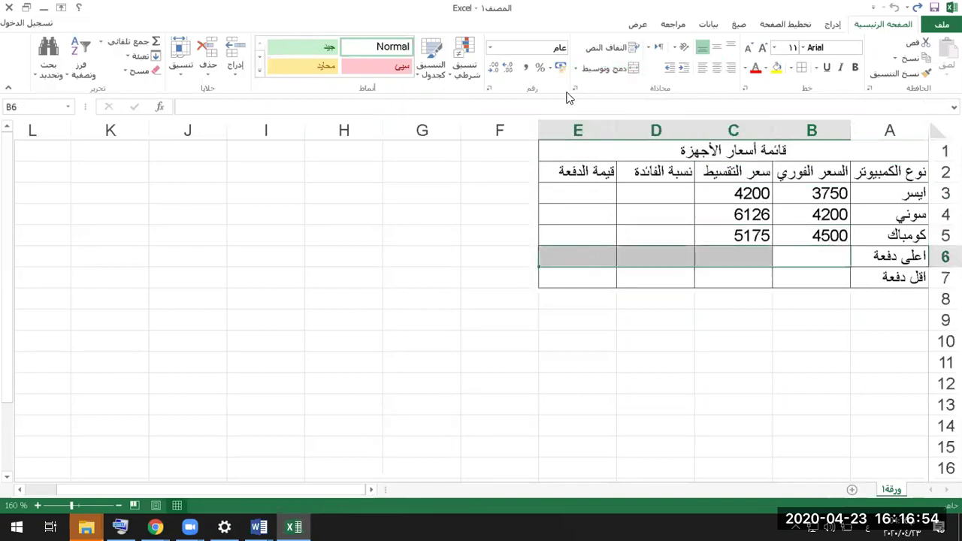
left_click(605, 68)
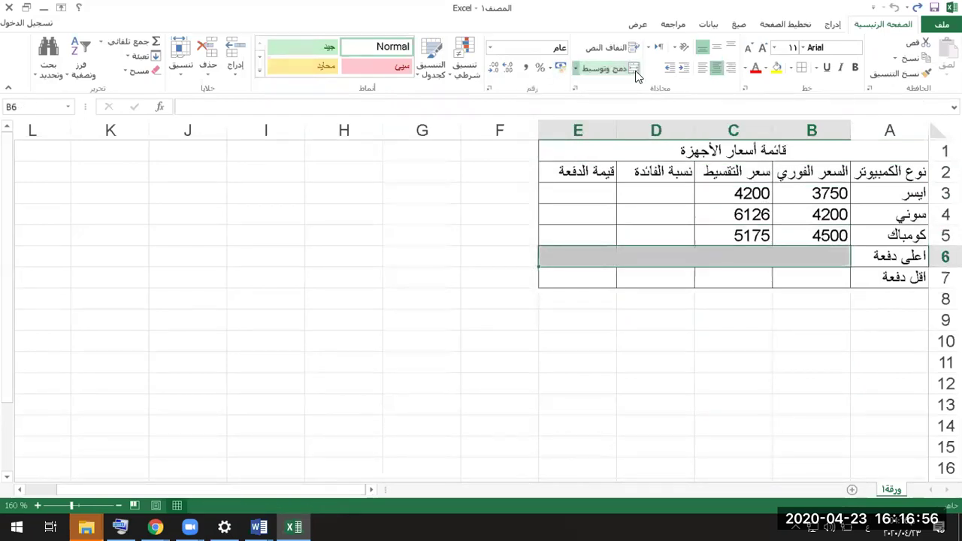
left_click_drag(820, 287, 599, 277)
left_click(605, 69)
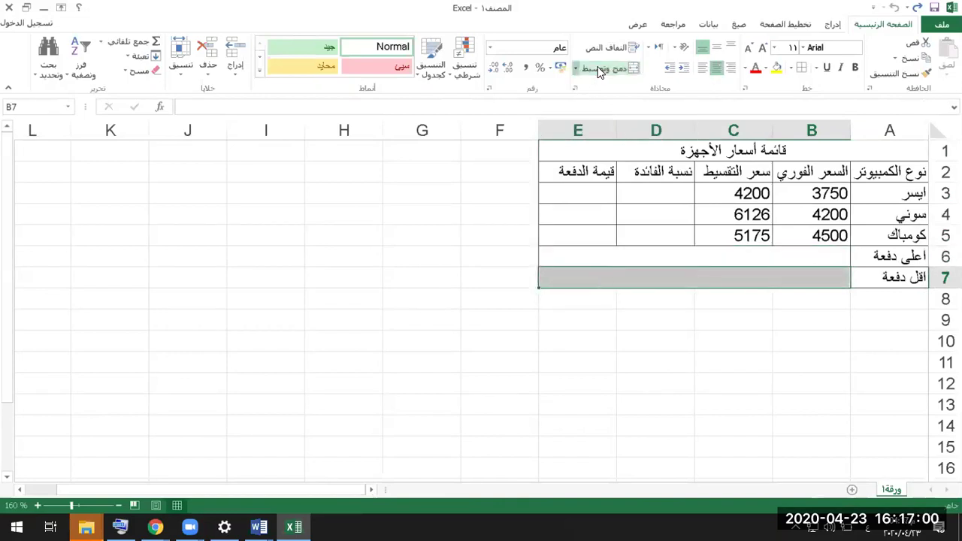
Check the shading in the Word table, and fill the title row and the merged cells in rows 6 and 7 with light grey
key("alt+Tab")
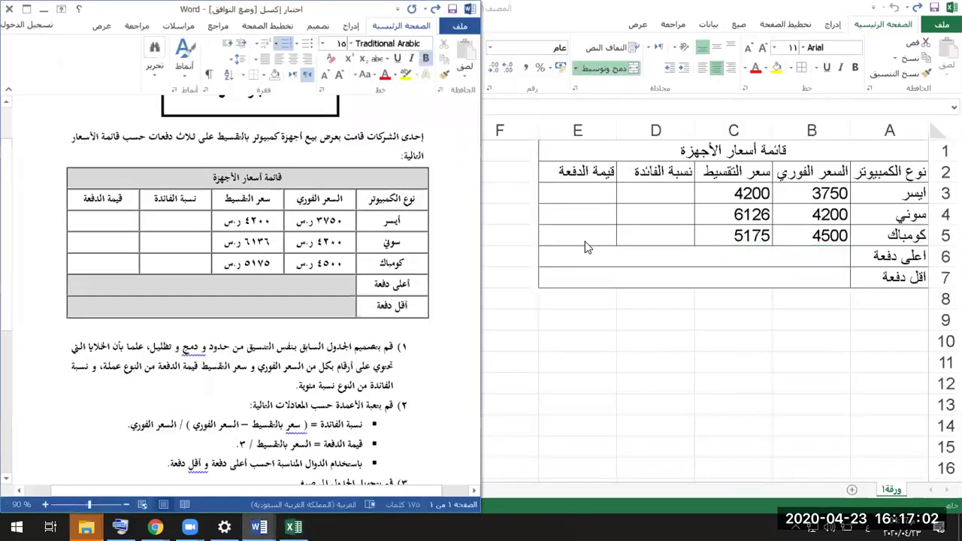
key("alt+Tab")
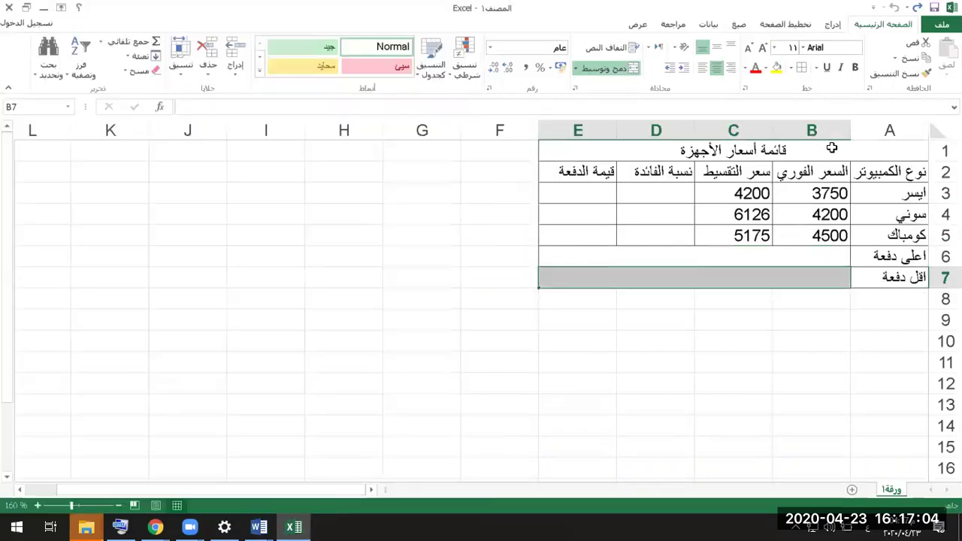
left_click(825, 151)
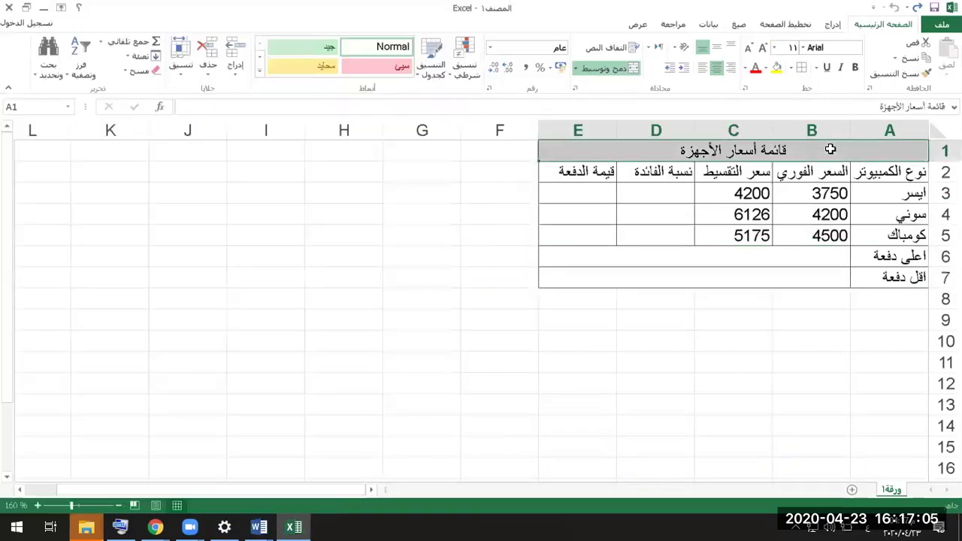
left_click(764, 69)
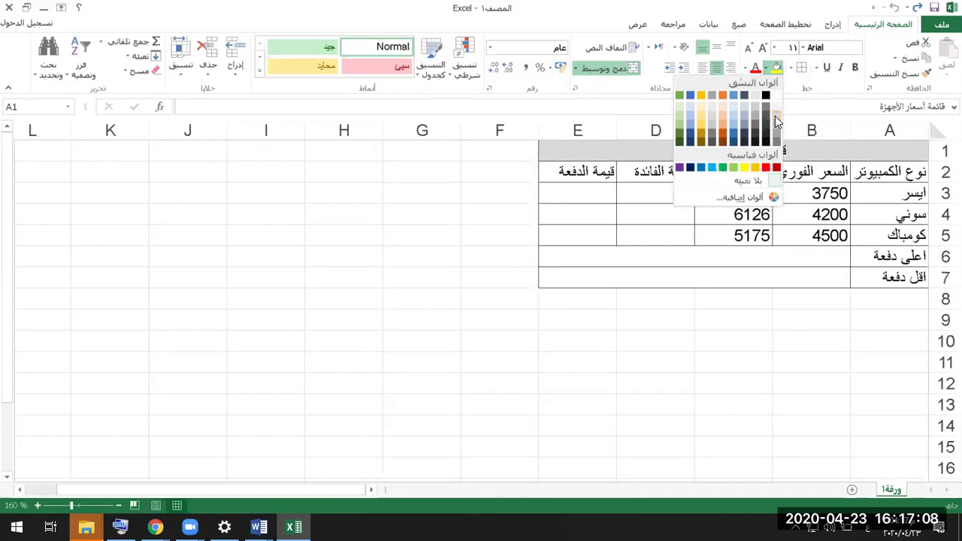
left_click(773, 277)
left_click_drag(784, 249, 784, 272)
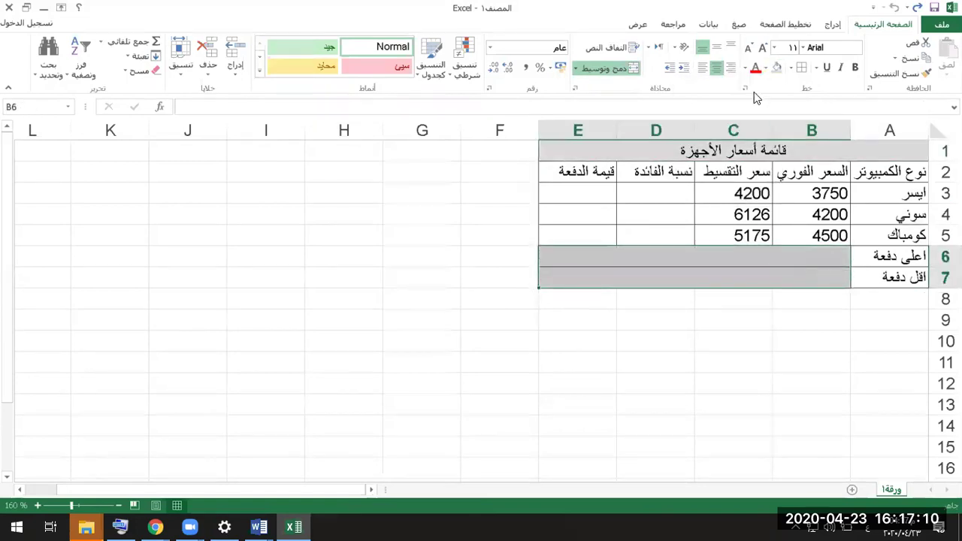
left_click(777, 68)
left_click(686, 193)
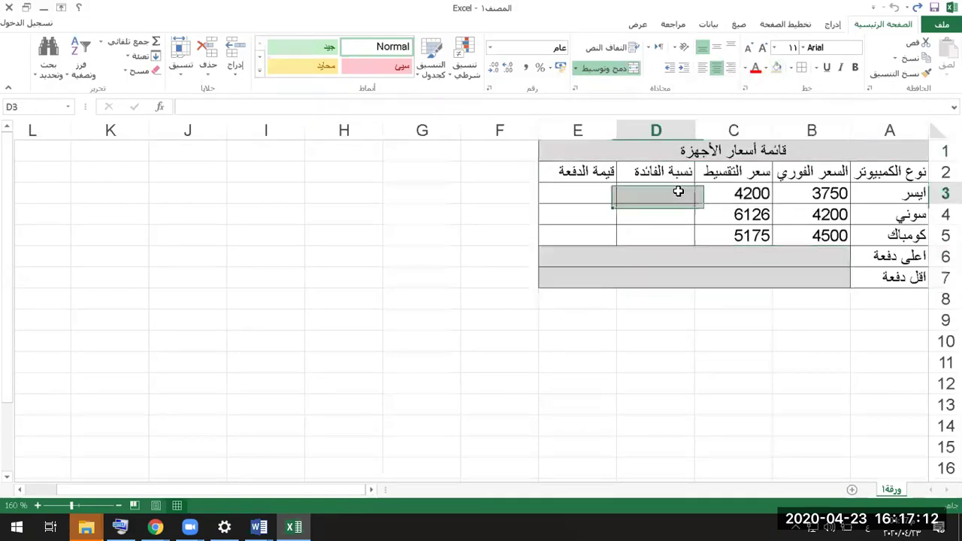
Place the Word instructions beside the workbook and apply the Currency format to the cash and installment prices in B3:C5
key("alt+Tab")
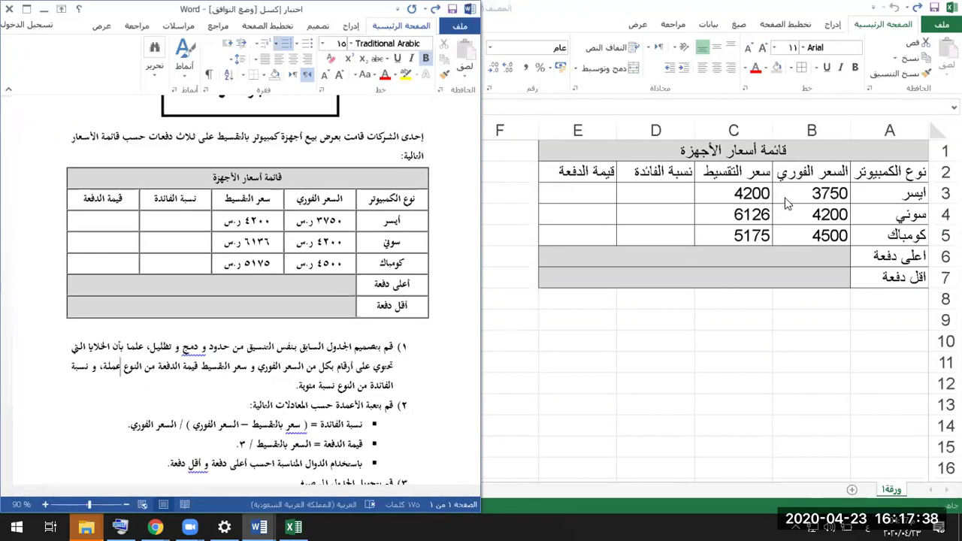
left_click(805, 194)
left_click_drag(806, 194, 754, 226)
key("super+Down")
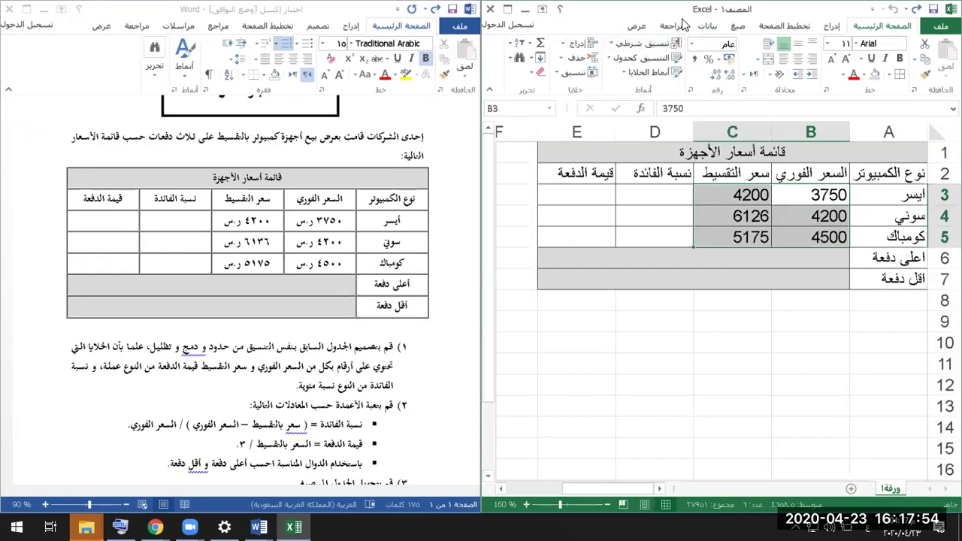
left_click(693, 46)
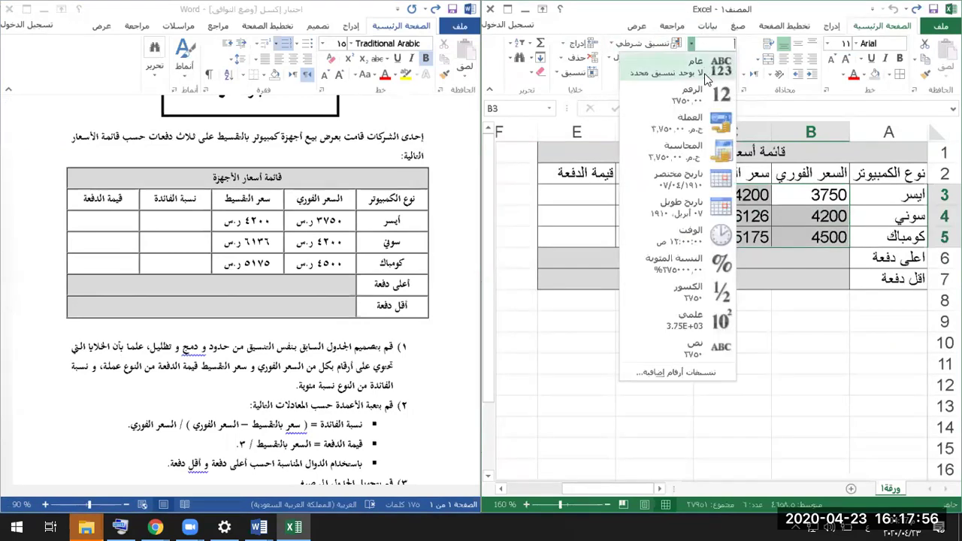
left_click(697, 127)
Apply the Currency format to the payment value cells E3:E5 under قيمة الدفعة
left_click_drag(541, 202, 538, 236)
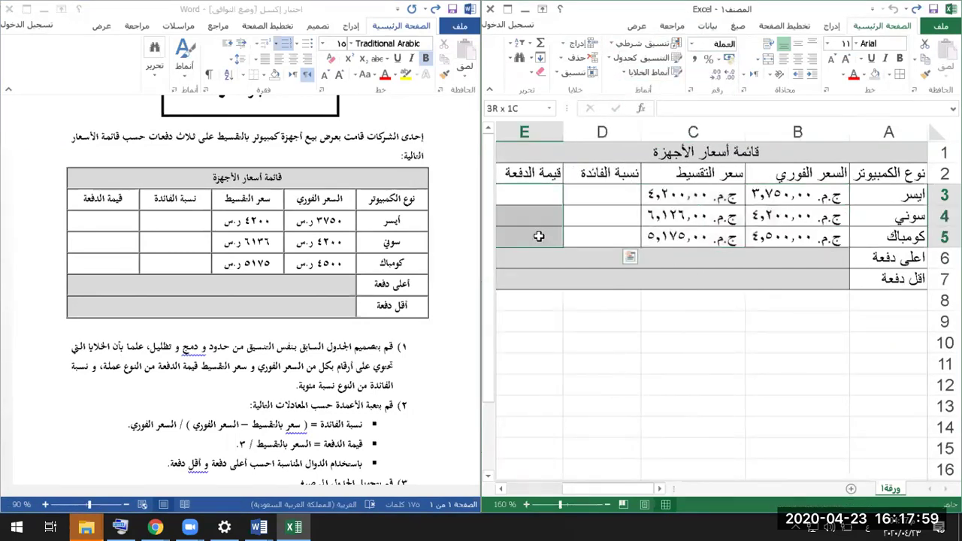
left_click(692, 44)
left_click(709, 124)
scroll(714, 200, "left", 3)
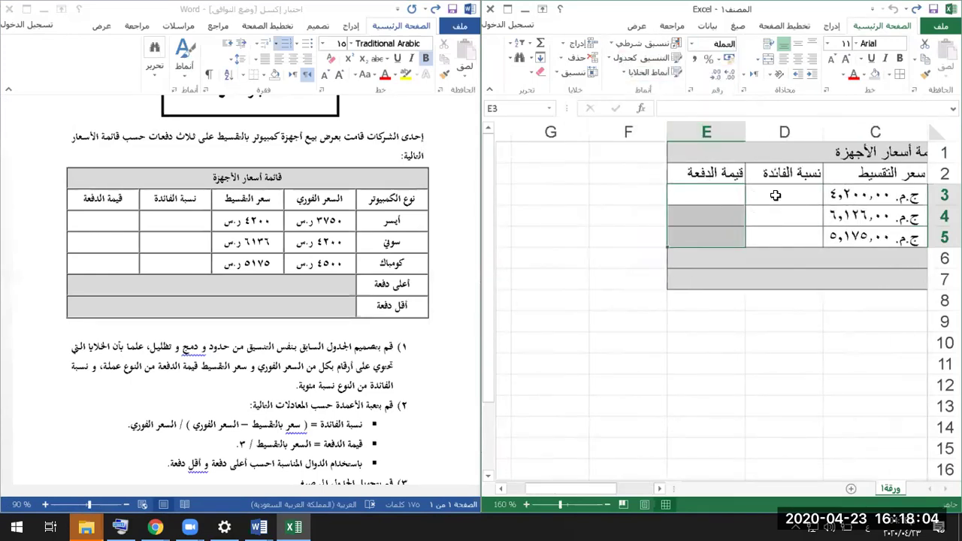
left_click(699, 205)
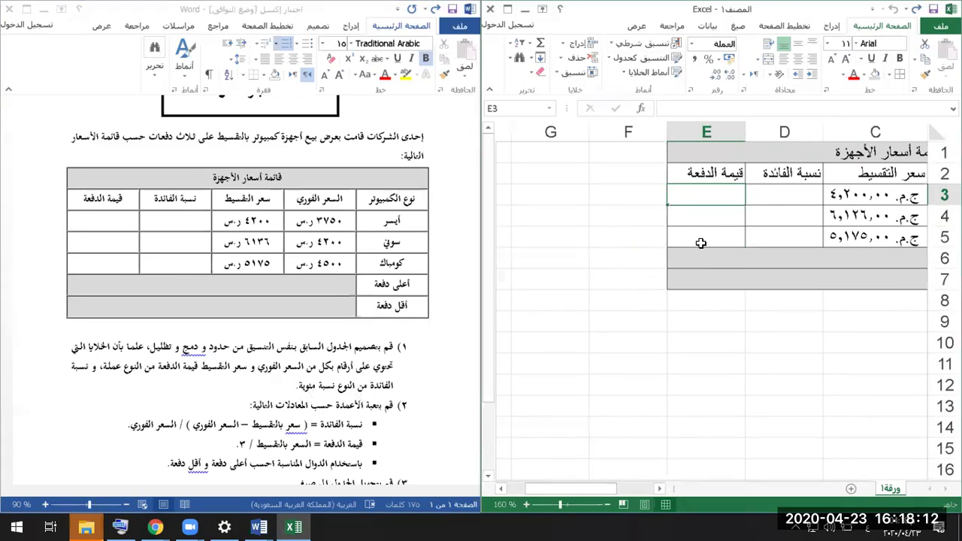
Apply the Percentage format to the interest rate cells D3:D5 under نسبة الفائدة
left_click_drag(772, 197, 768, 230)
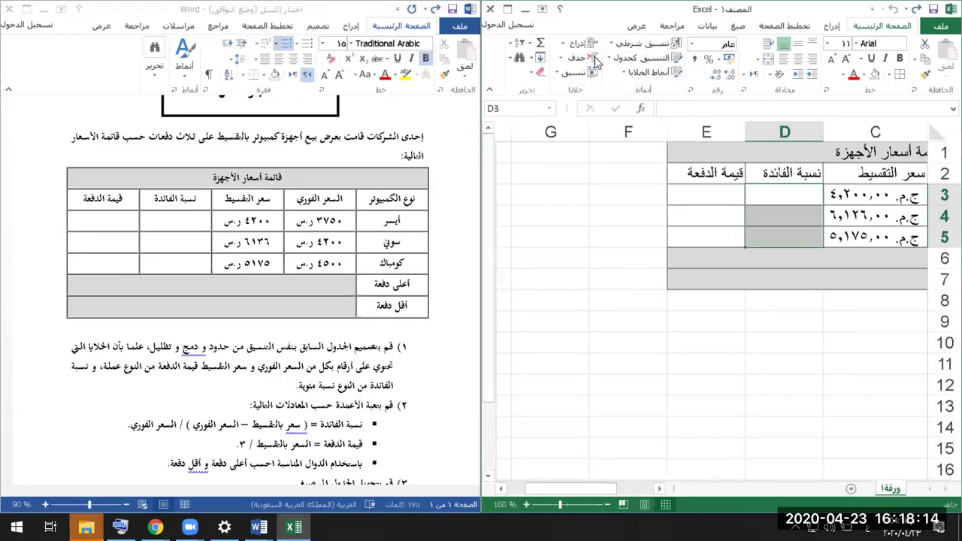
left_click(692, 43)
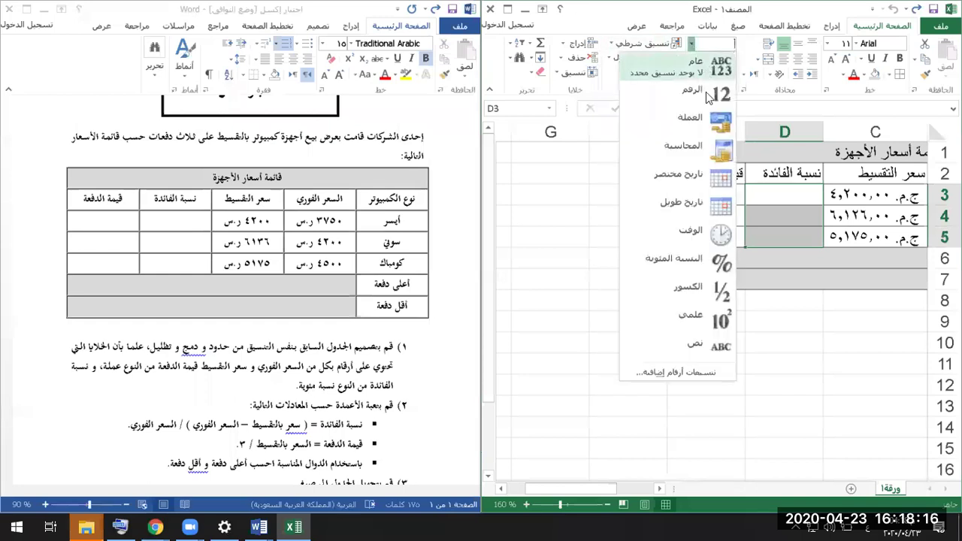
left_click(724, 260)
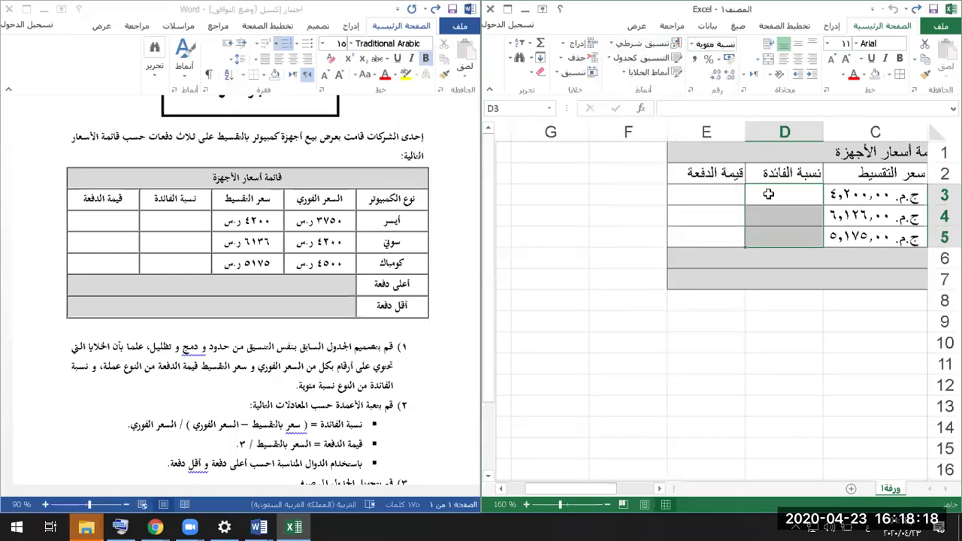
Enter the formula =(c3-b3)/b3 in D3 to calculate the interest rate for the first computer
left_click(768, 194)
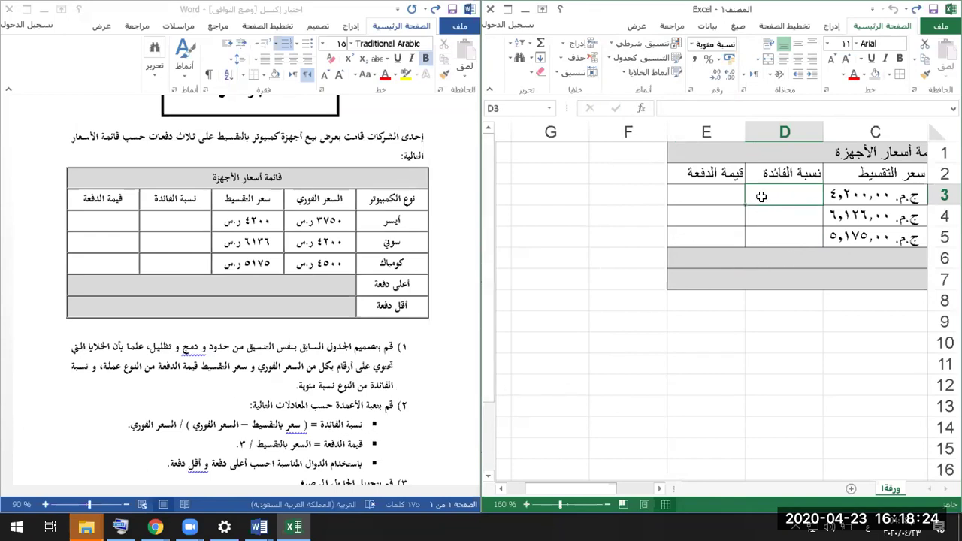
type("=")
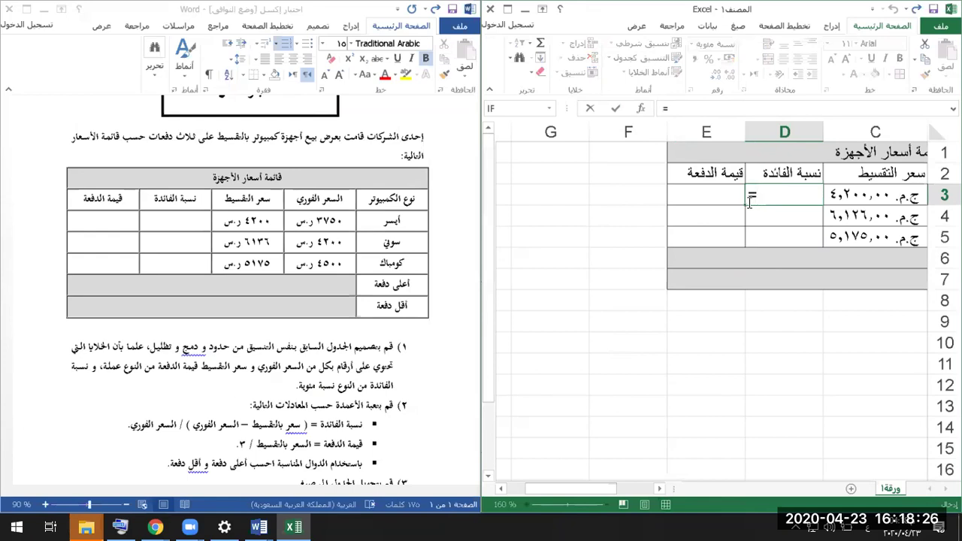
type("((")
left_click(658, 492)
left_click(657, 493)
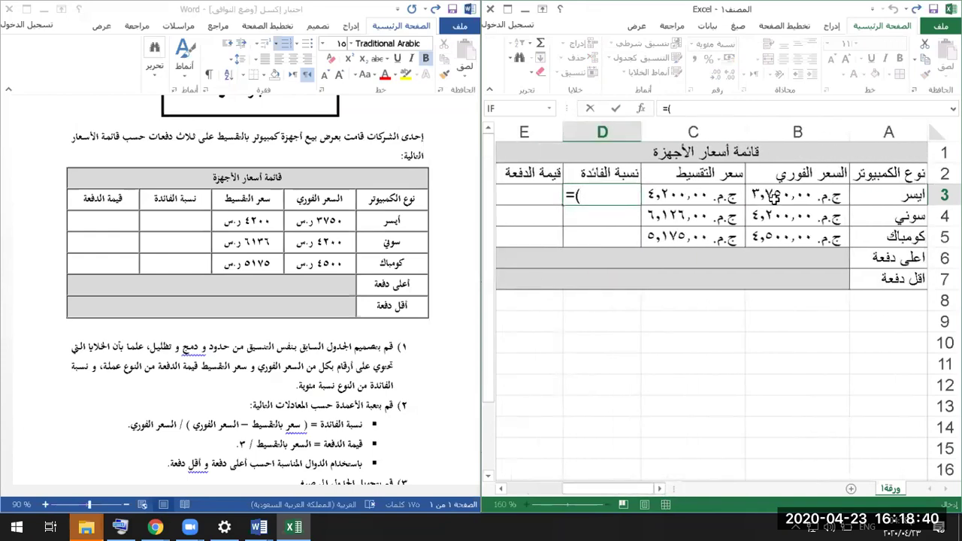
type("b3-")
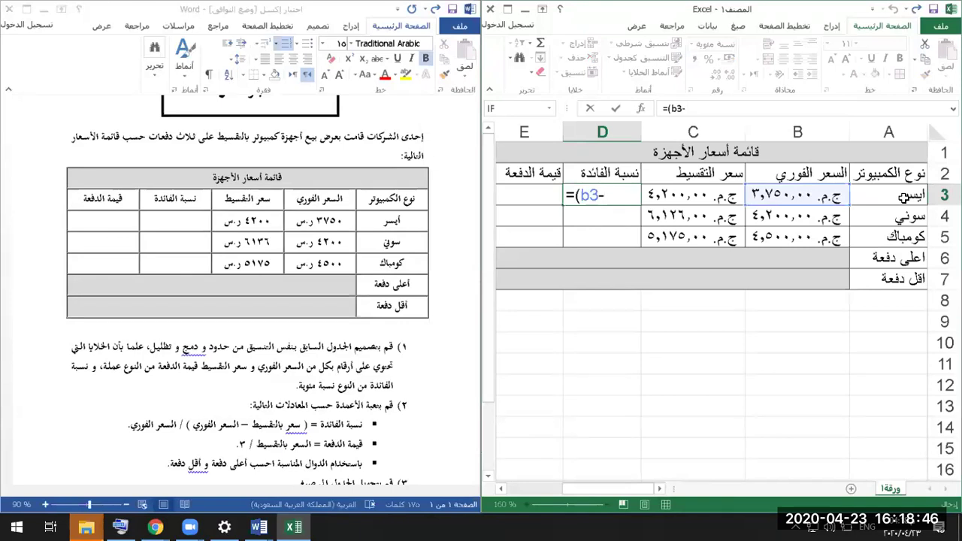
key("BackSpace")
key("BackSpace")
type("c3")
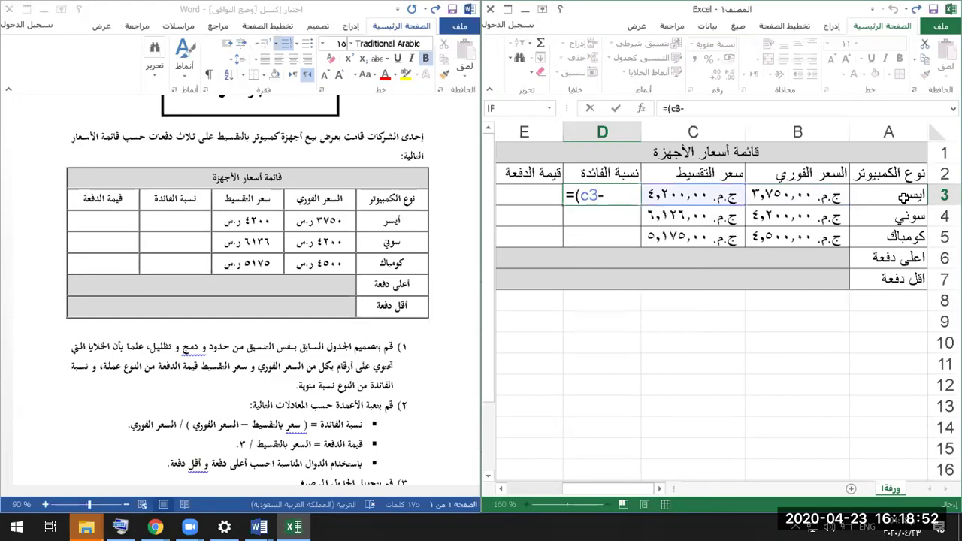
type("-b")
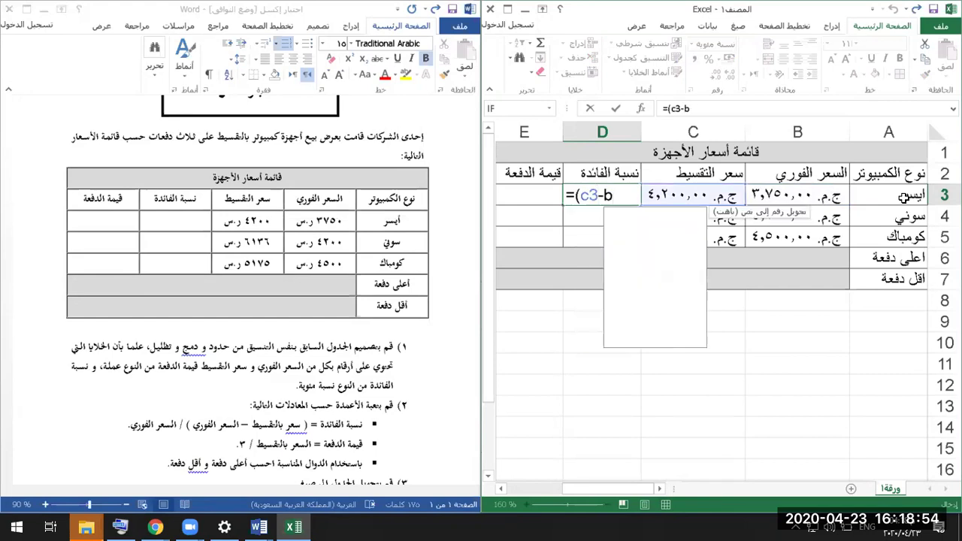
type("3)/")
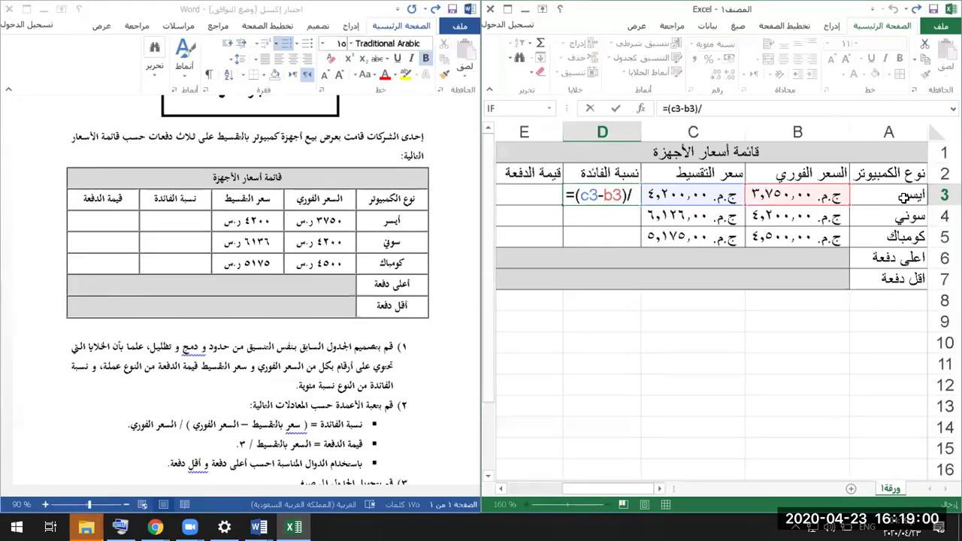
type("b3")
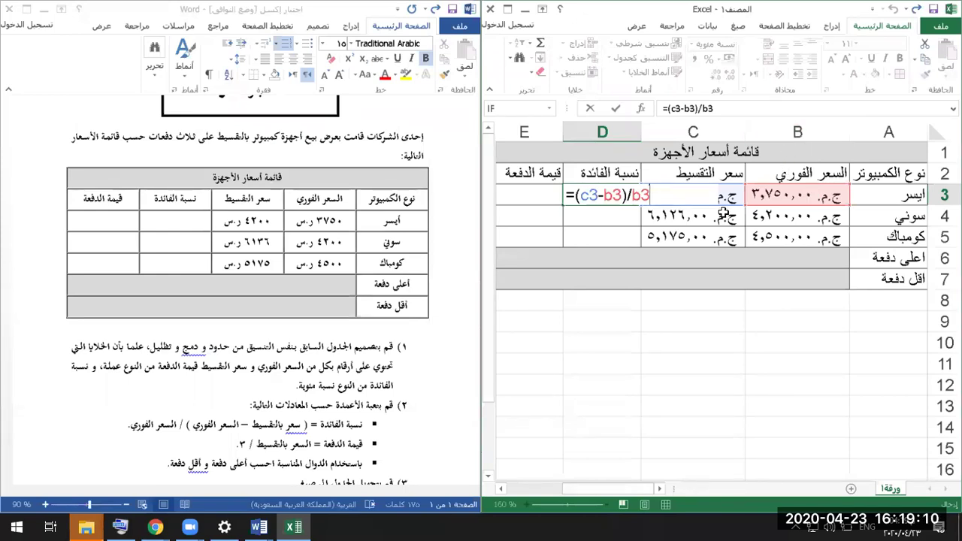
key("Return")
Copy the interest rate formula from D3 down to D5
left_click(571, 200)
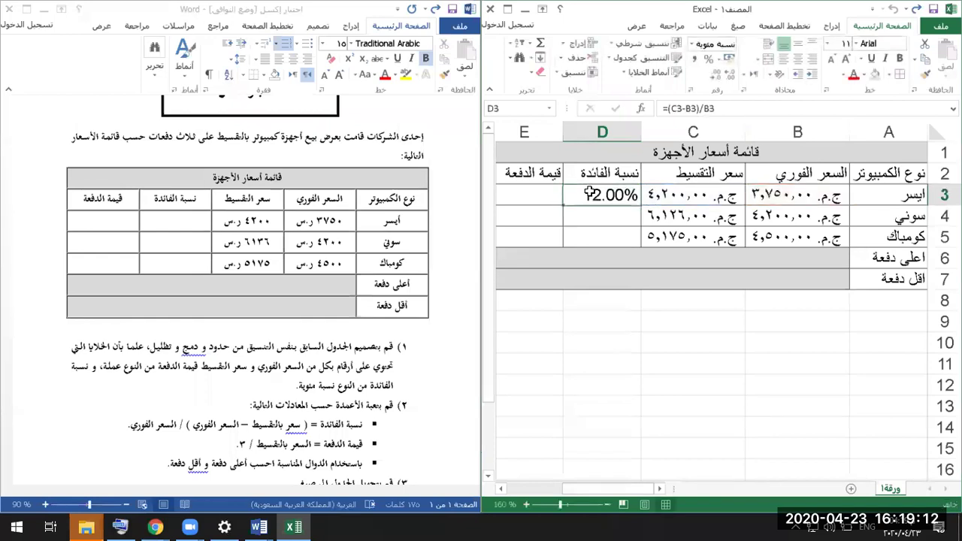
left_click(559, 203)
left_click(563, 201)
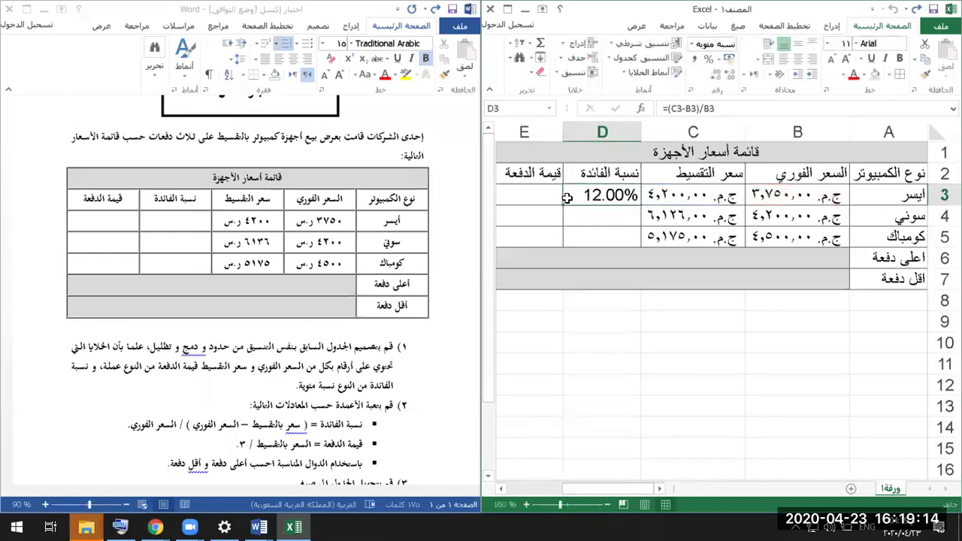
left_click_drag(565, 205, 571, 239)
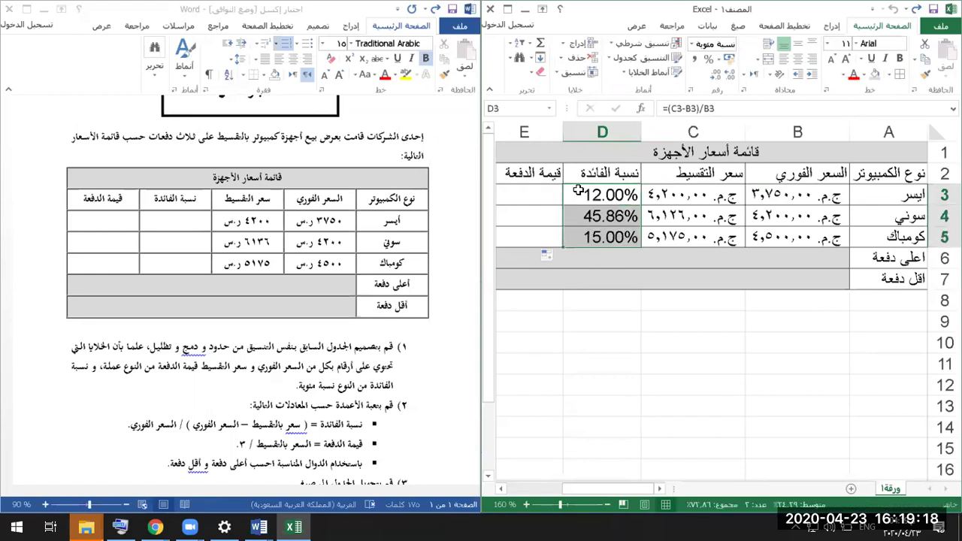
Enter =C3/3 in E3 for the payment value and copy the formula down to E5
left_click(546, 197)
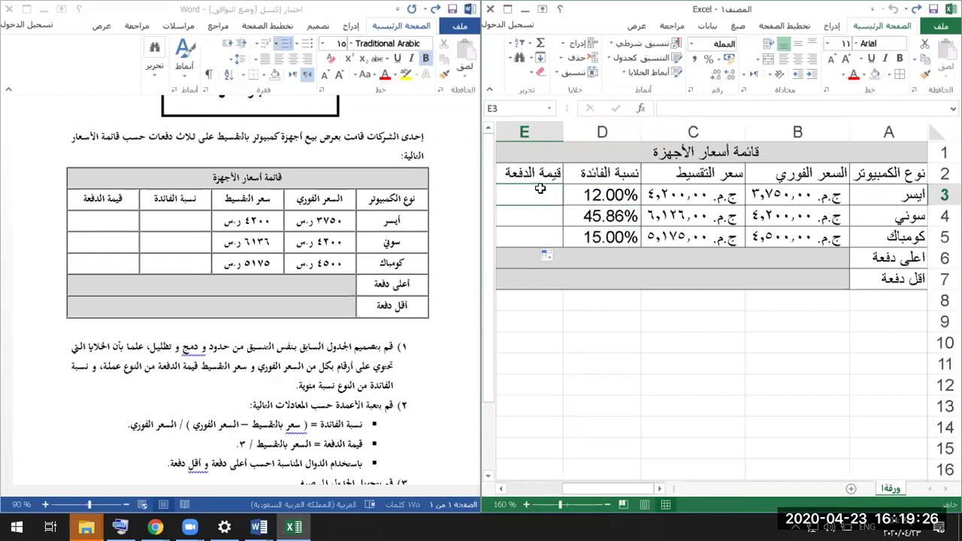
scroll(539, 188, "left", 1)
type("=")
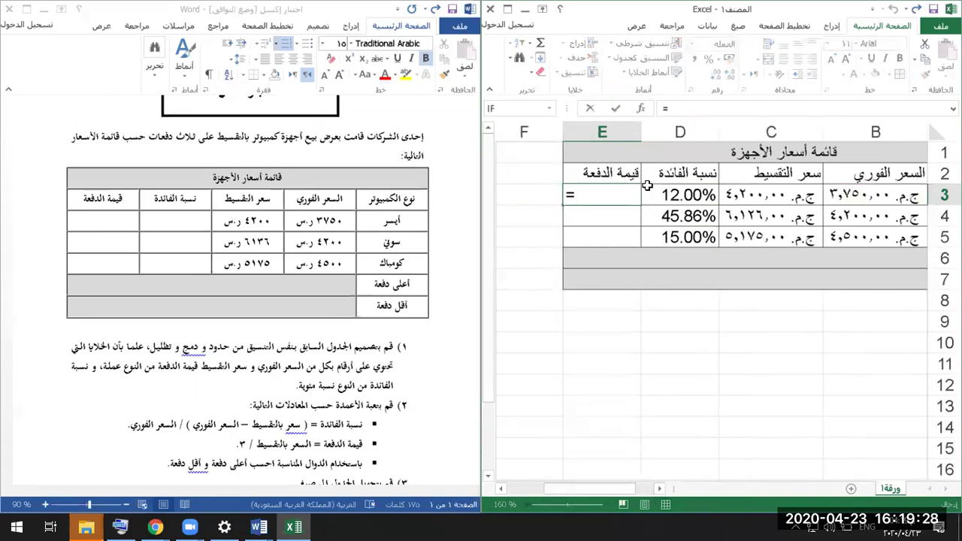
left_click(759, 197)
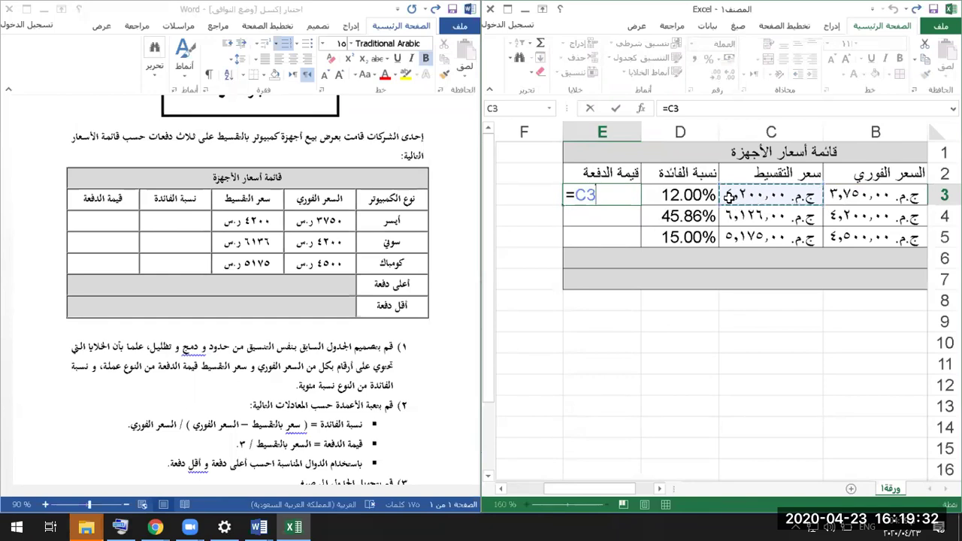
type("/3")
key("Return")
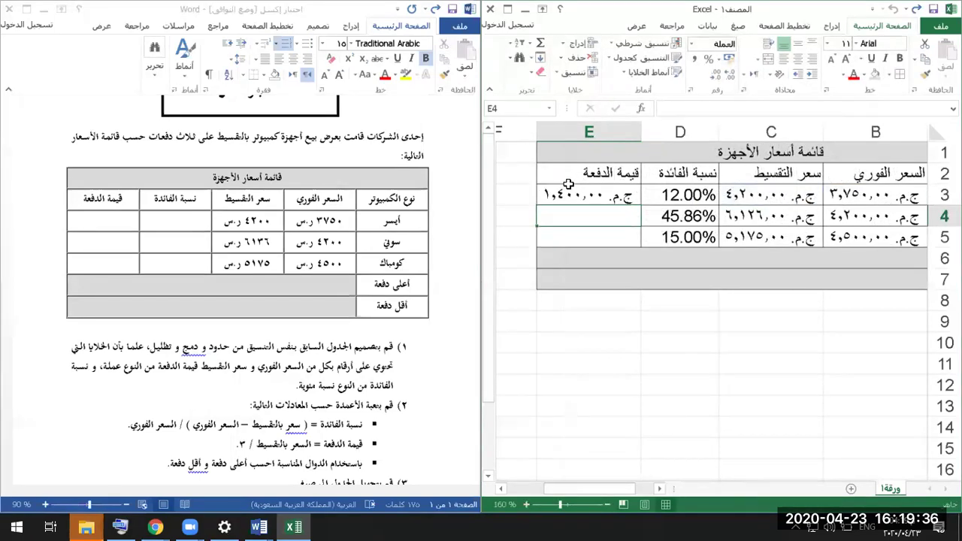
left_click(540, 197)
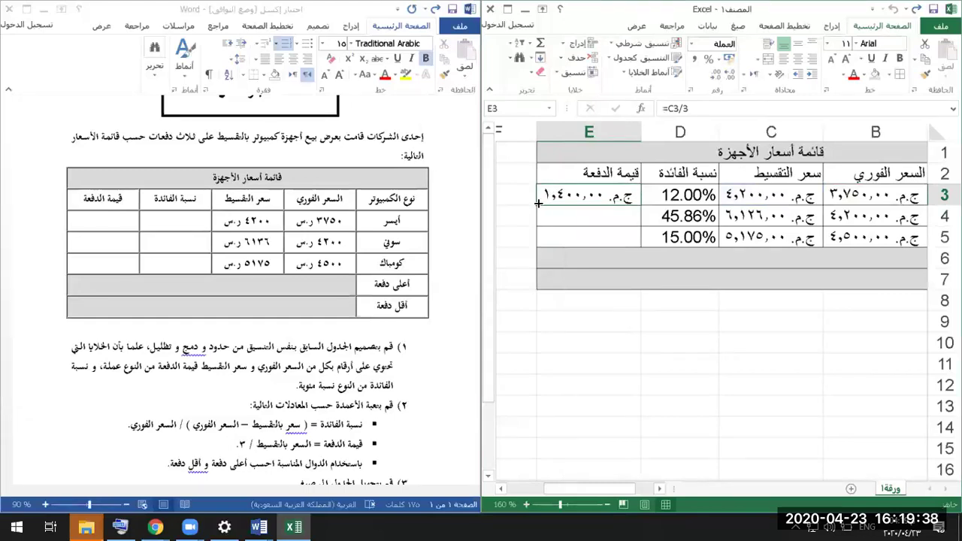
left_click_drag(538, 203, 538, 242)
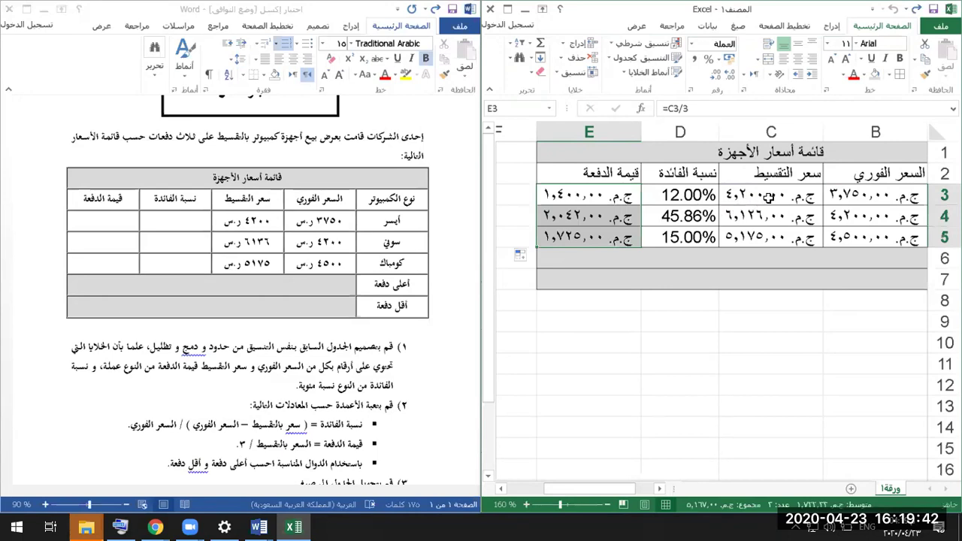
Maximize the workbook and apply the Saudi riyal (ر.س.) accounting format to the cash and installment prices in B3:C5
left_click_drag(884, 195, 790, 238)
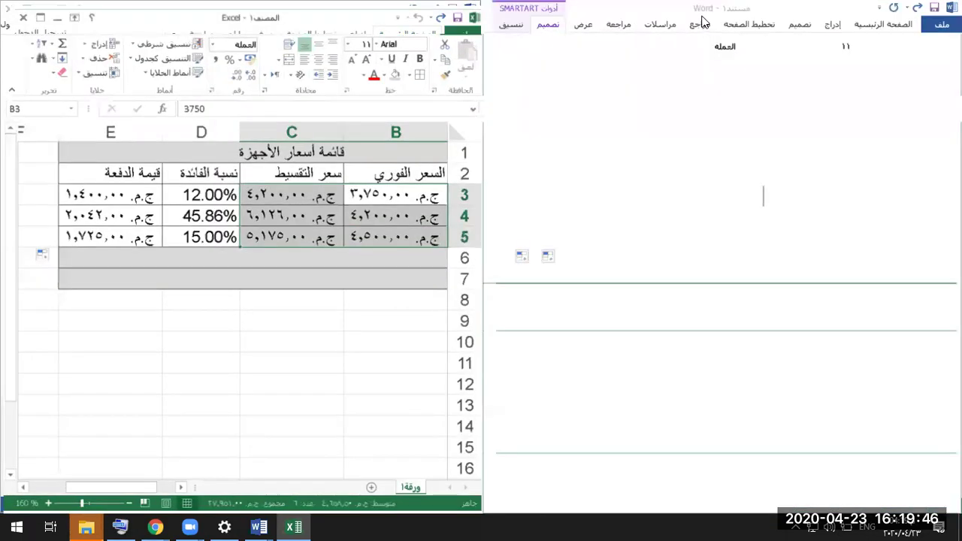
double_click(698, 14)
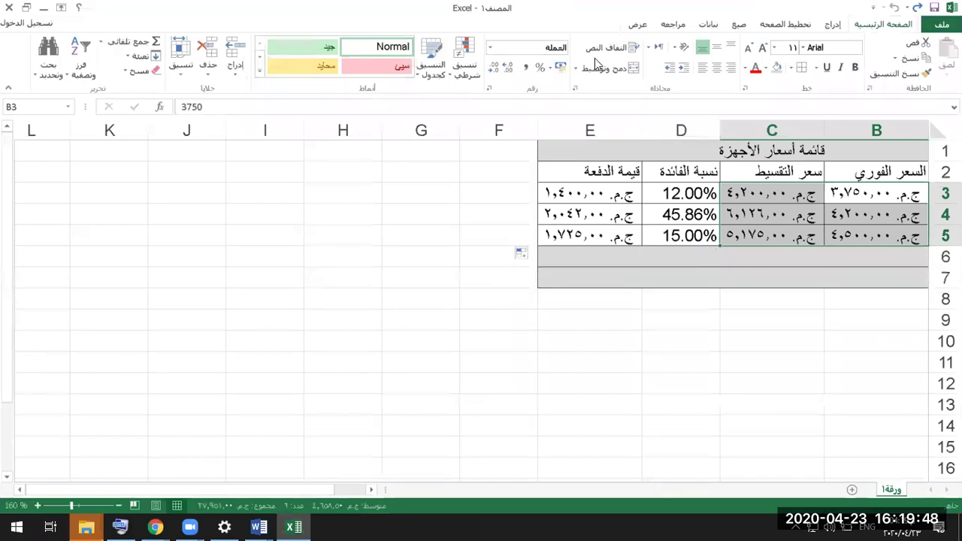
left_click(491, 47)
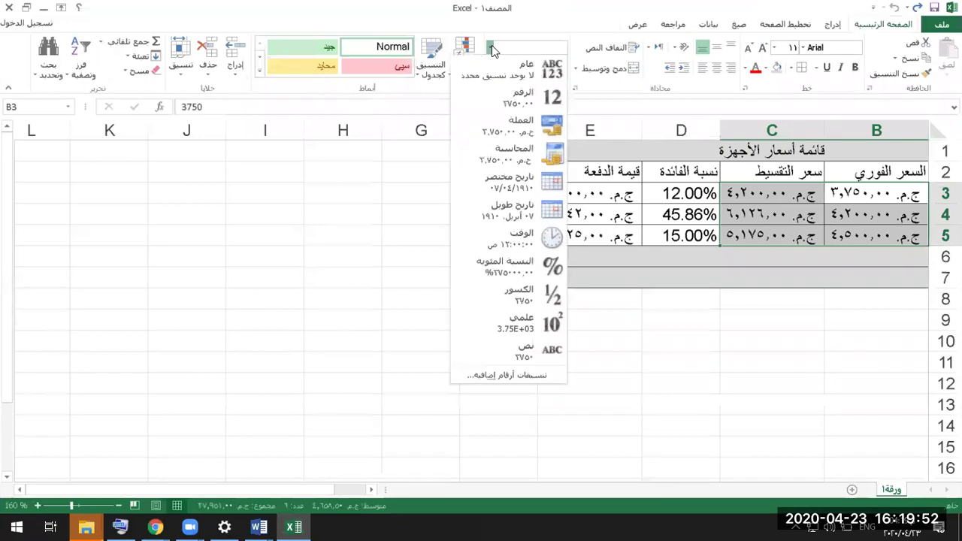
left_click(492, 46)
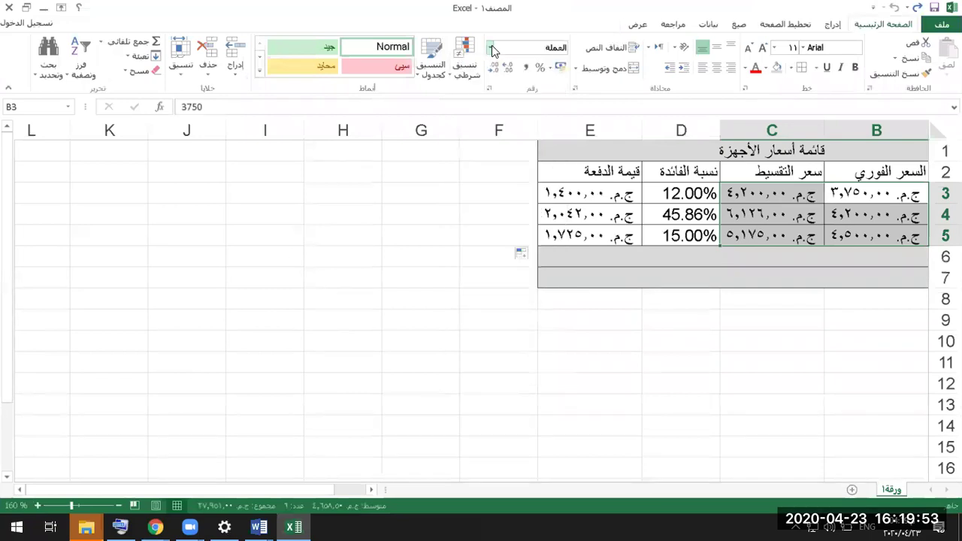
left_click(552, 72)
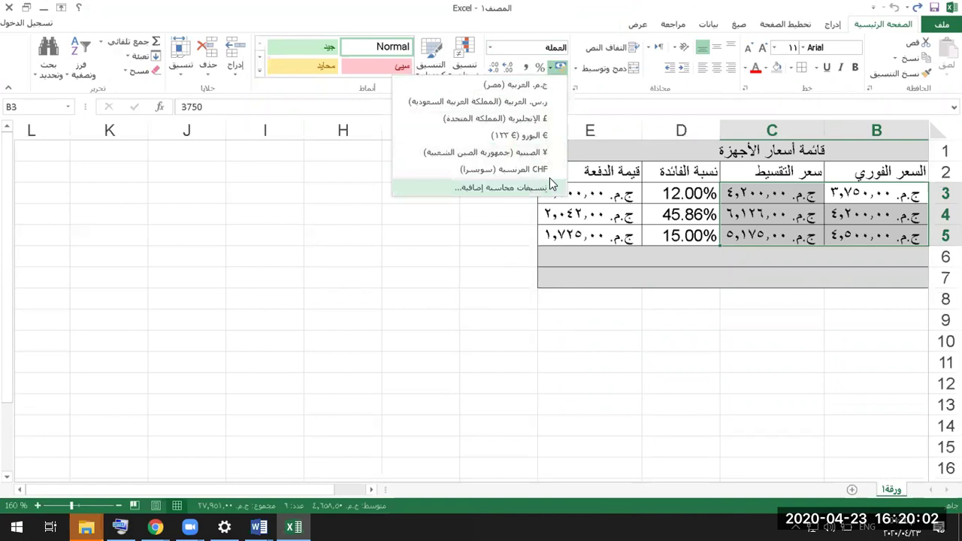
left_click(551, 101)
Apply the Saudi riyal (ر.س.) accounting format to the payment values in E3:E5
left_click_drag(589, 194, 578, 236)
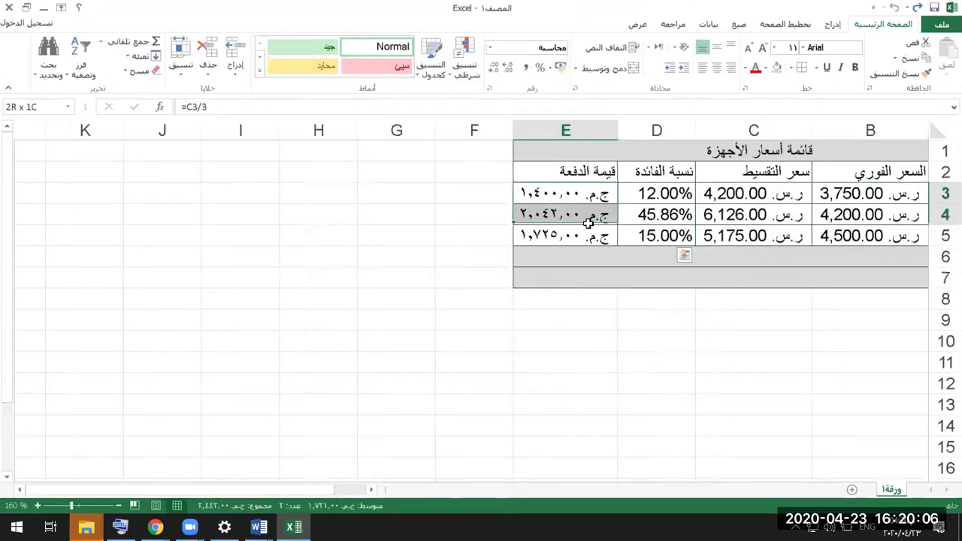
left_click(551, 72)
left_click(538, 100)
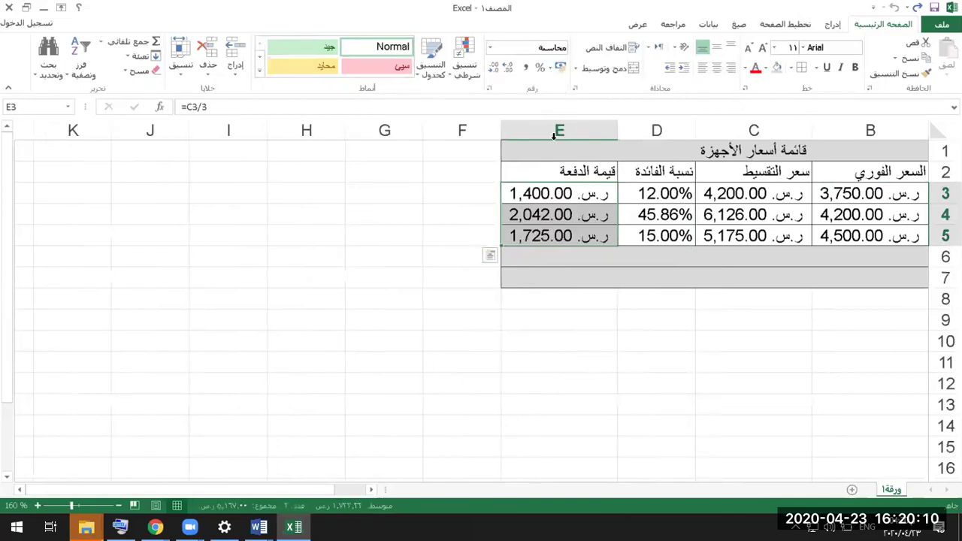
Calculate the highest payment in merged cell B6 with the formula =MAX(E3:E5)
left_click(823, 270)
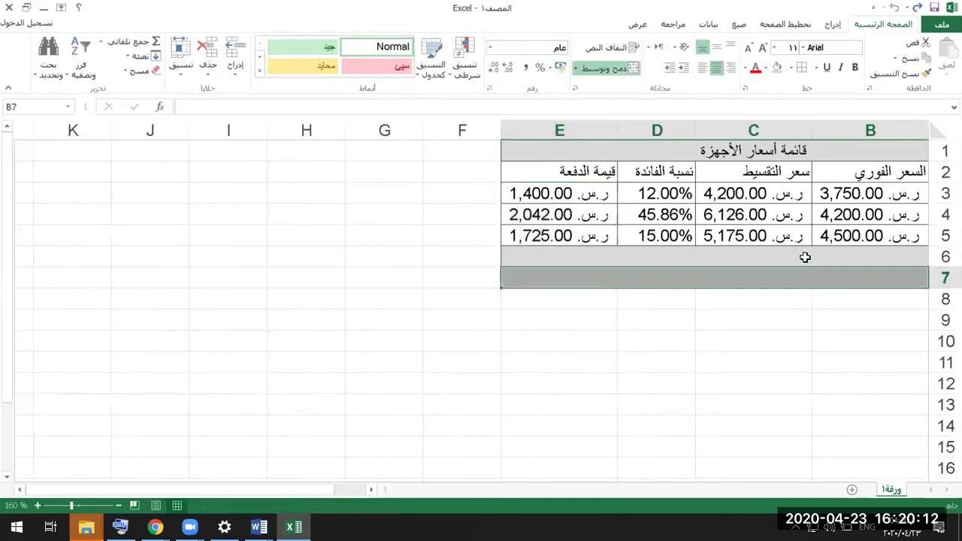
key("super+Right")
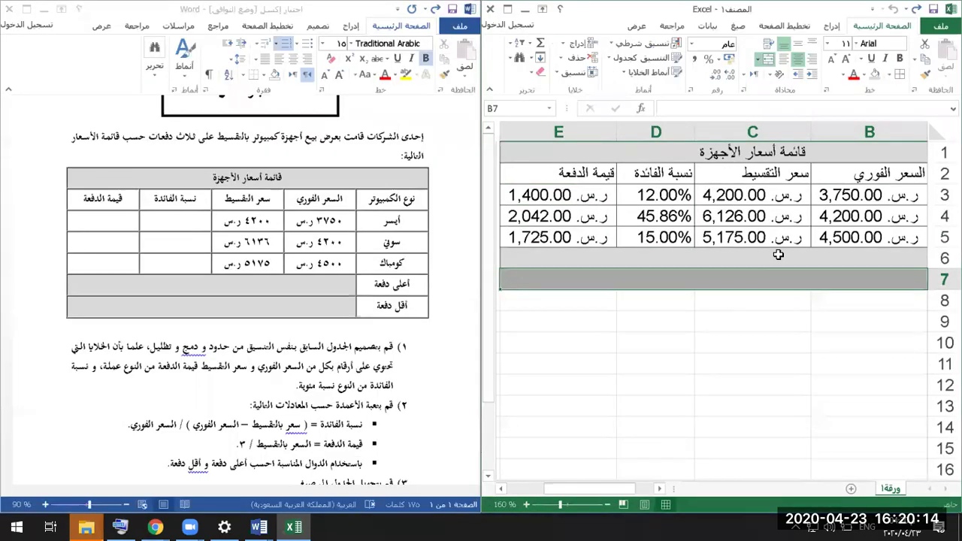
scroll(771, 261, "down", 2)
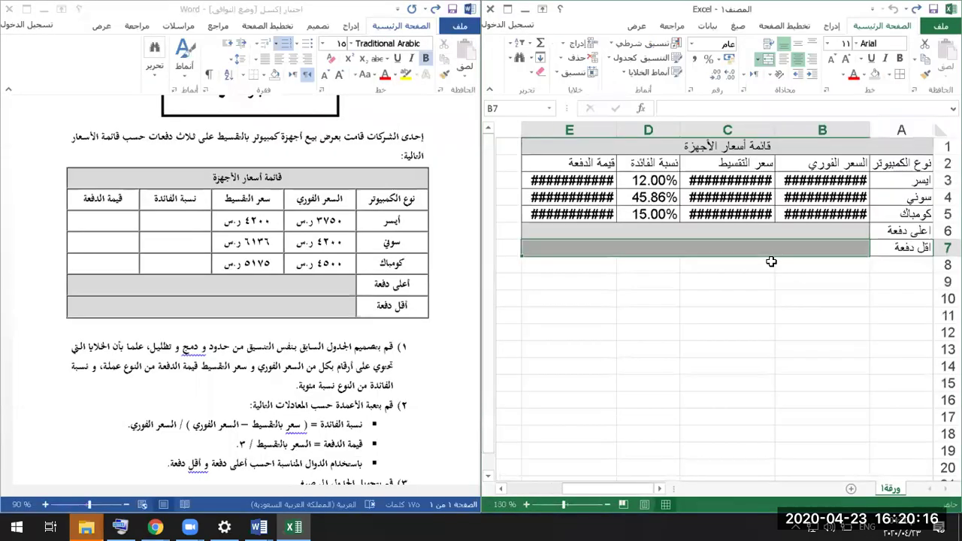
scroll(772, 261, "down", 1)
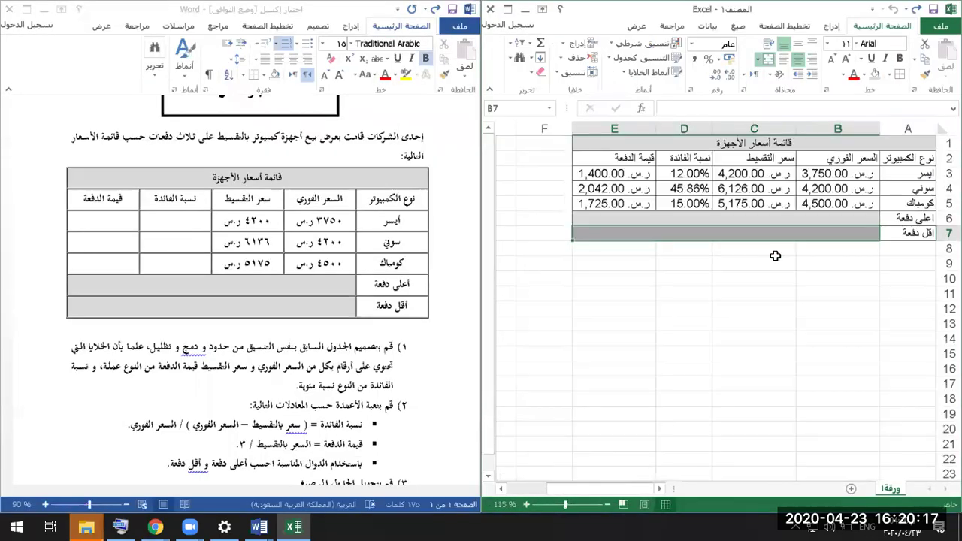
left_click(849, 217)
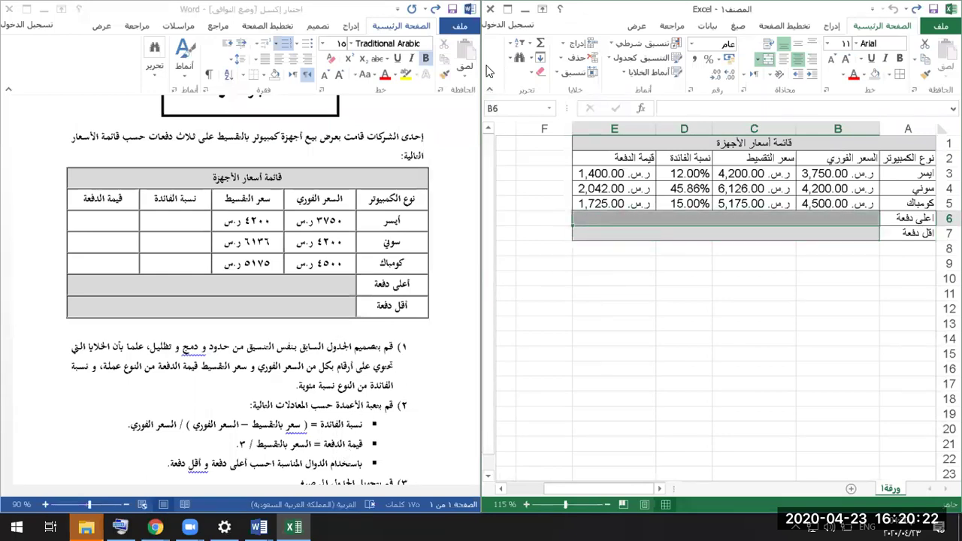
double_click(632, 12)
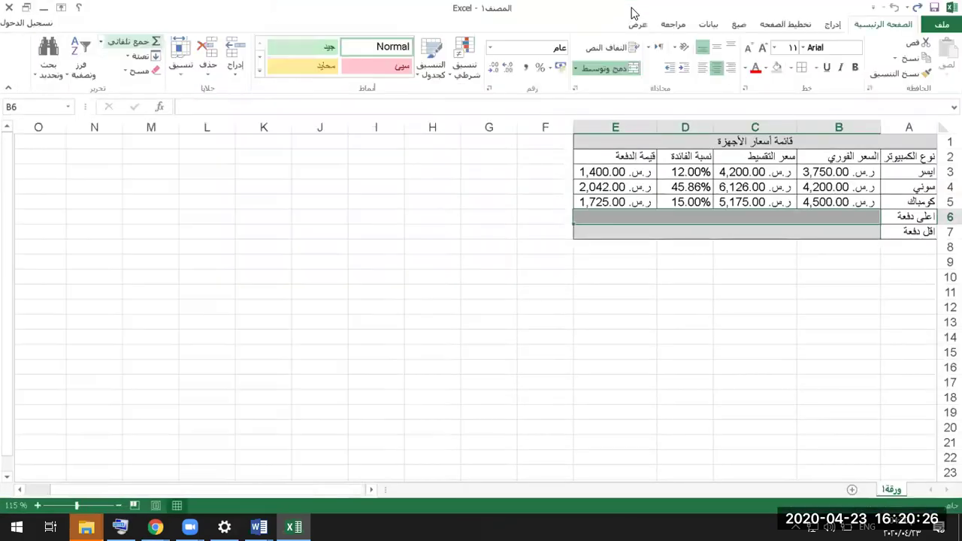
left_click(102, 41)
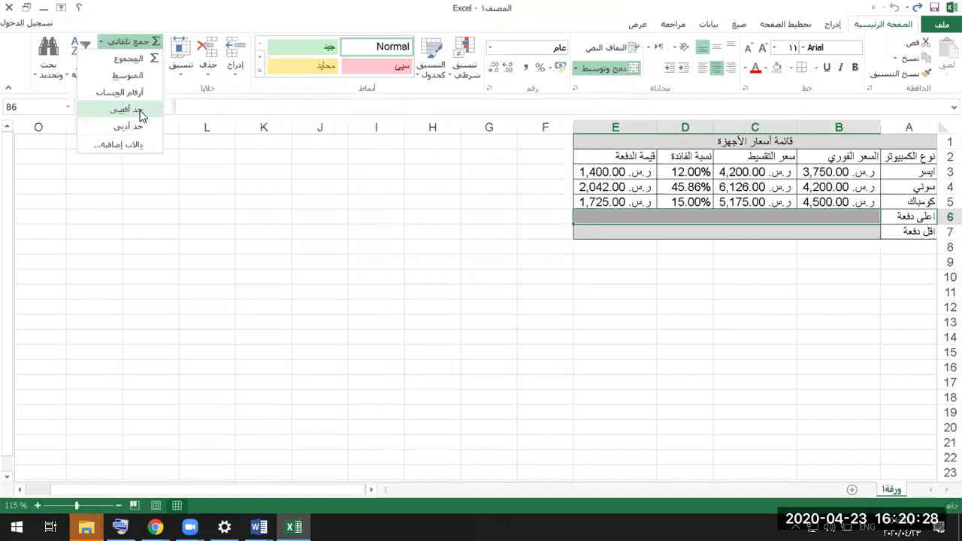
left_click(140, 113)
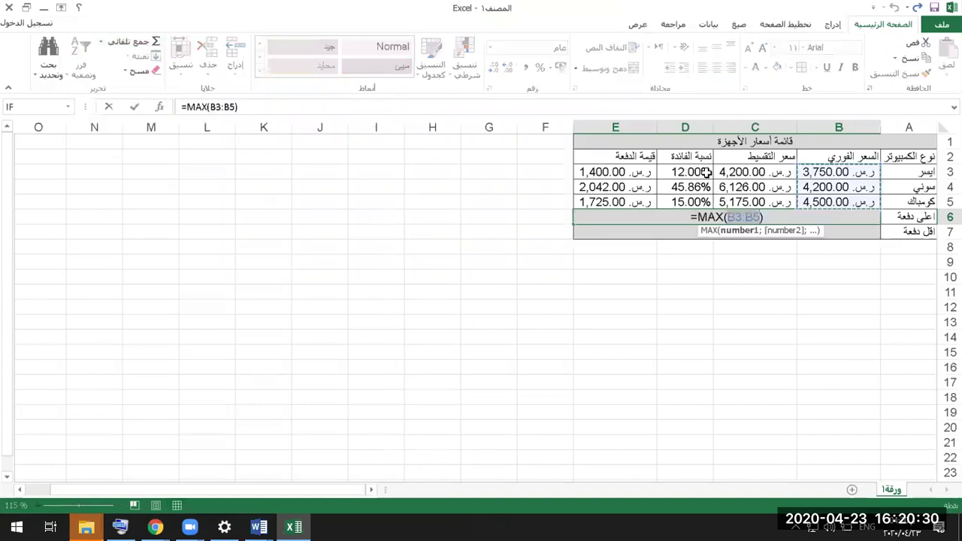
left_click_drag(648, 164, 607, 203)
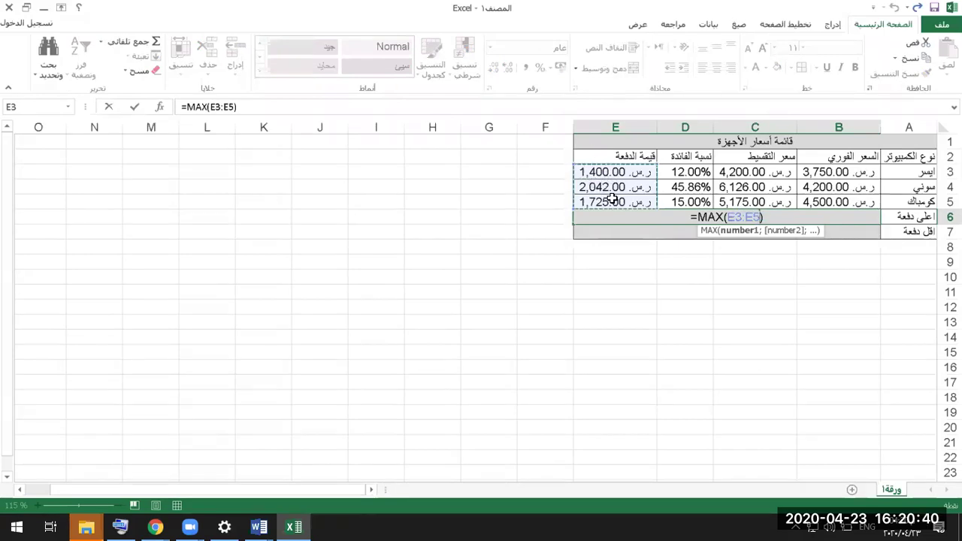
key("Return")
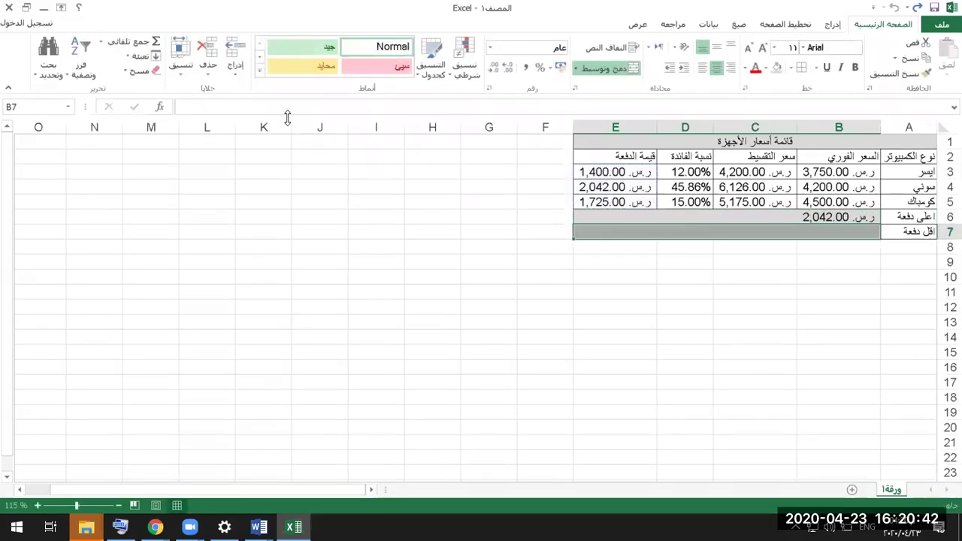
Calculate the lowest payment in merged cell B7 with the formula =MIN(E3:E5)
left_click(102, 42)
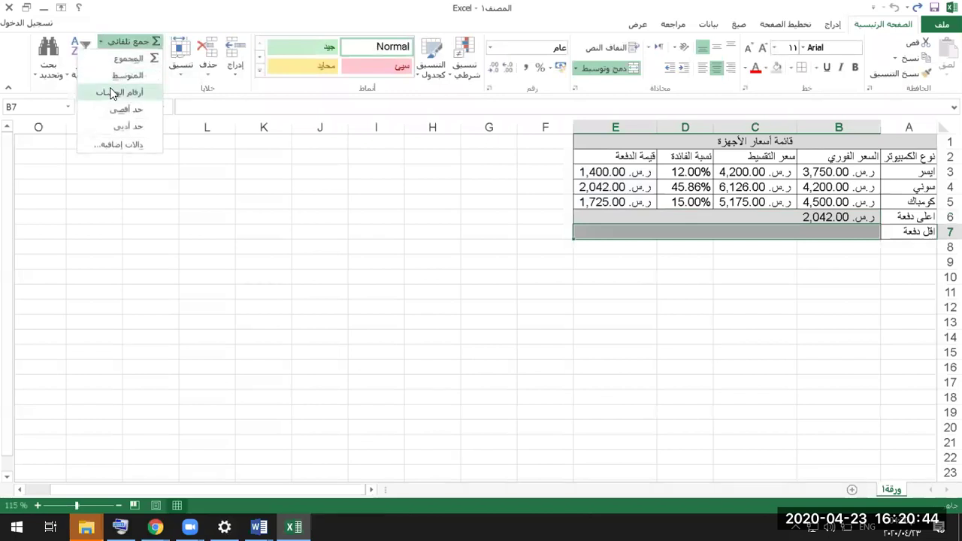
left_click(126, 129)
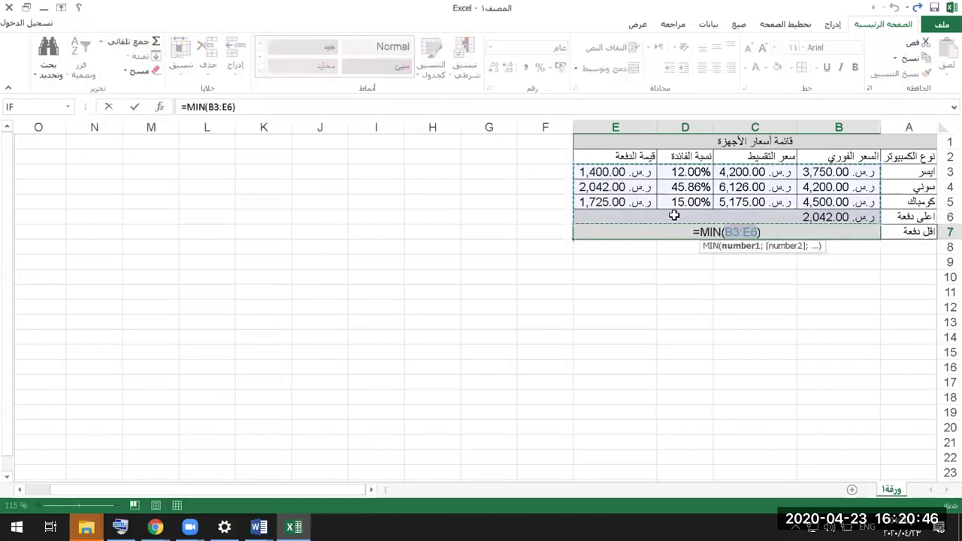
left_click_drag(591, 172, 591, 199)
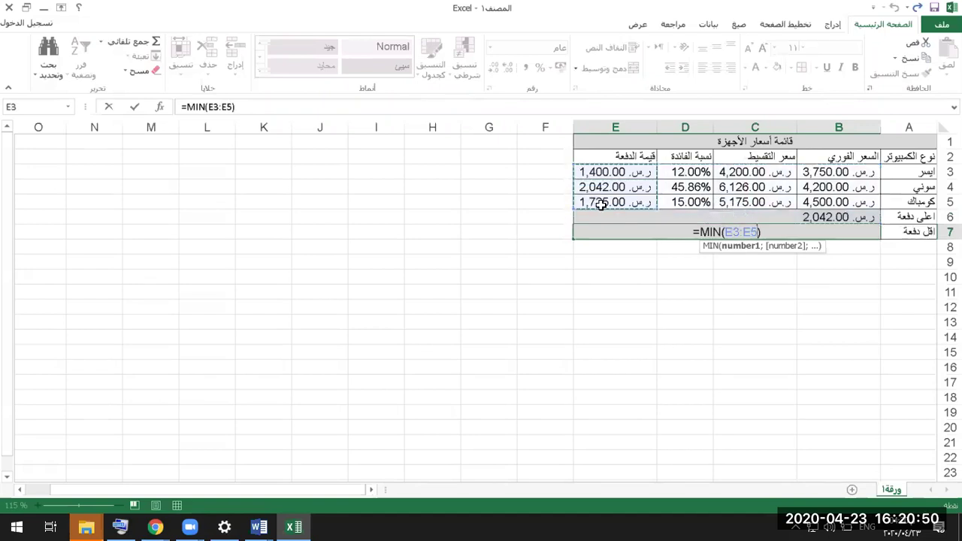
key("Return")
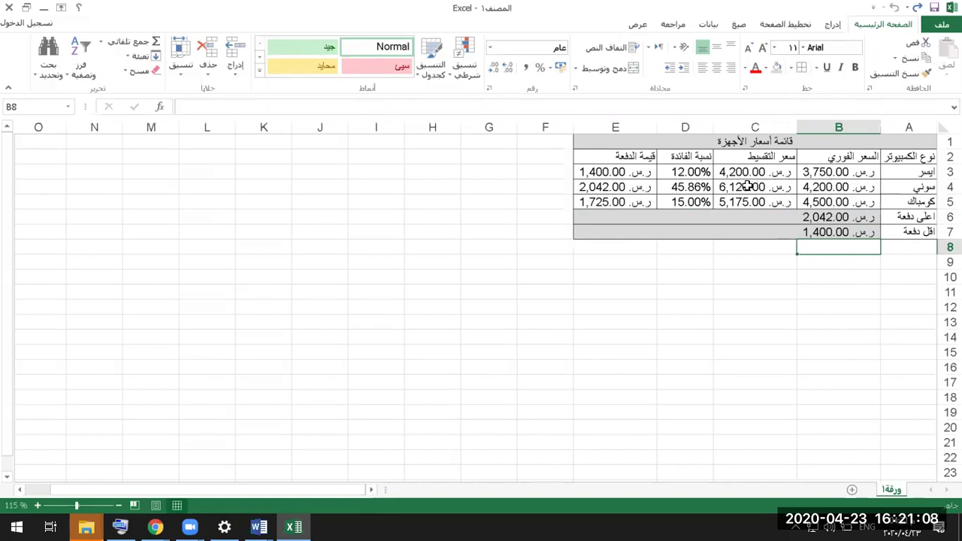
Review the interest rate formulas in D3:D5 and check the prices in B3:C5 against the Word document's table
left_click(670, 171)
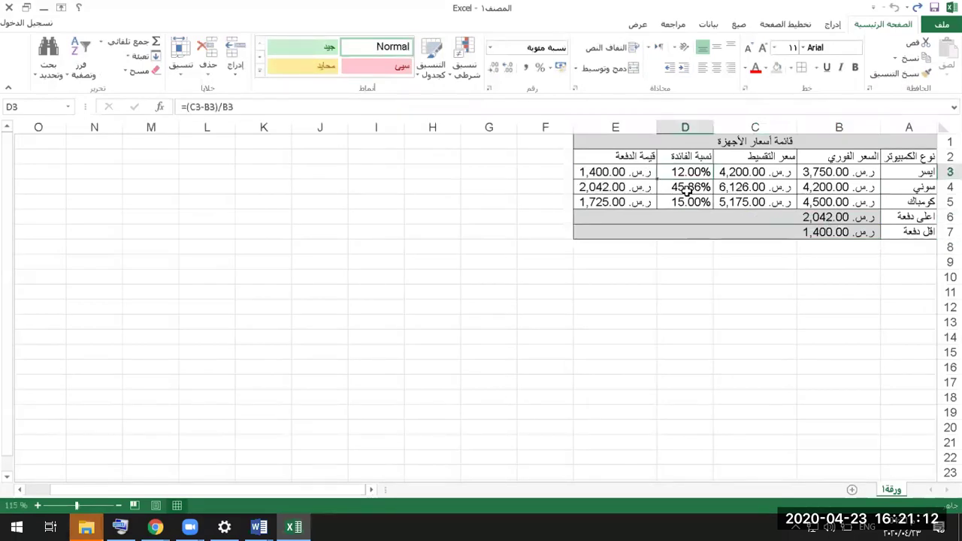
left_click(686, 189)
left_click(687, 207)
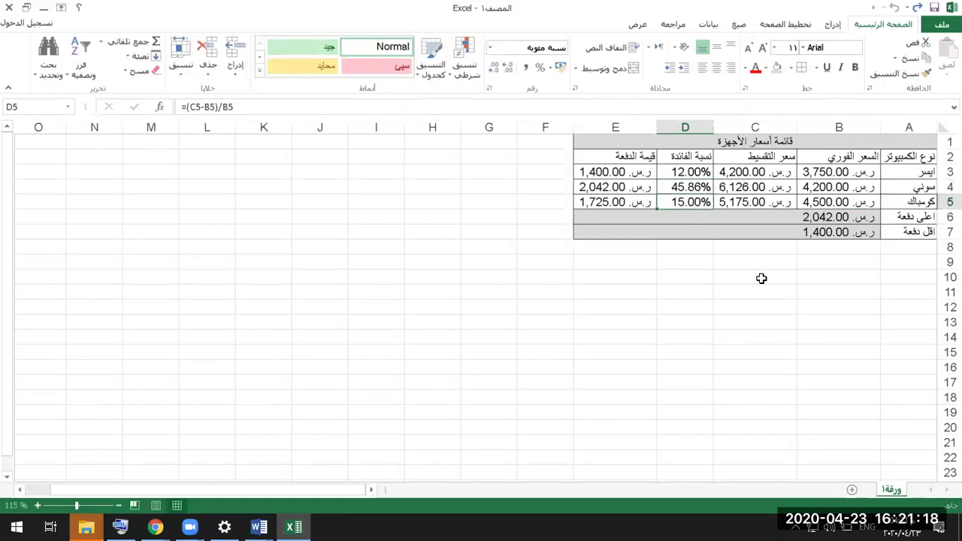
left_click(742, 171)
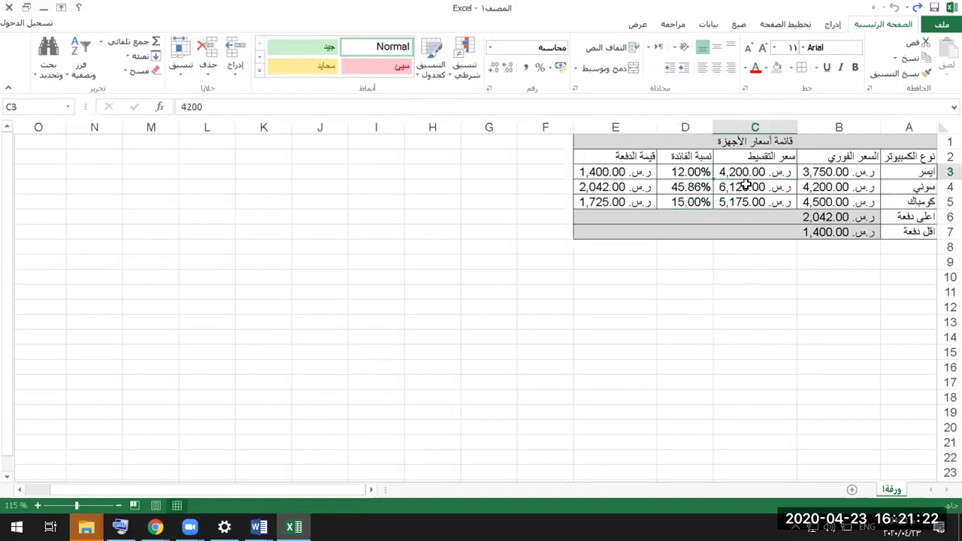
left_click(744, 185)
left_click(744, 201)
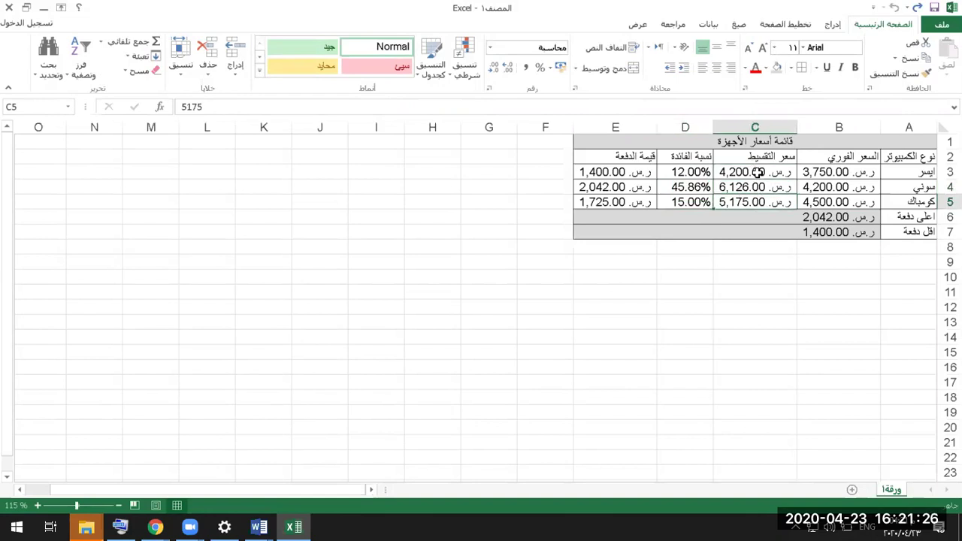
key("alt+Tab")
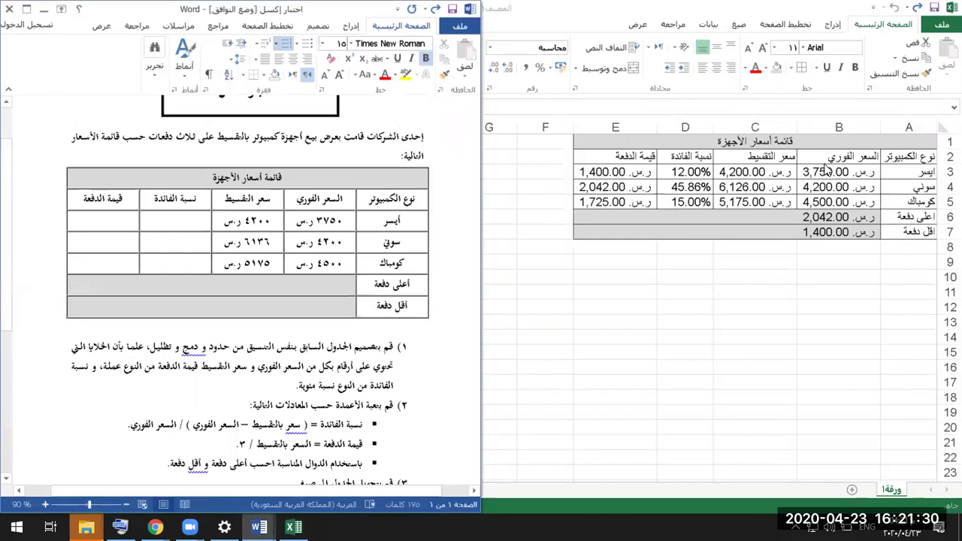
key("alt+Tab")
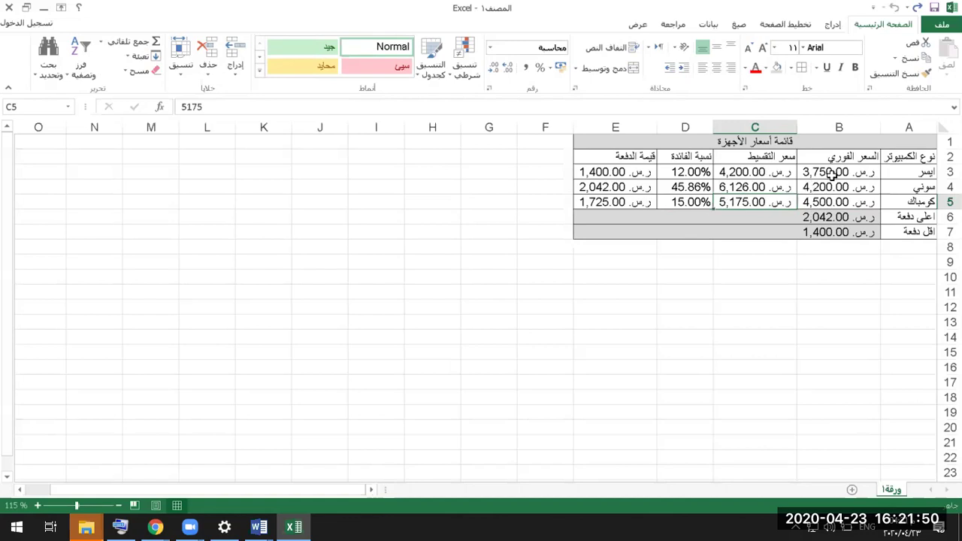
left_click_drag(830, 169, 746, 203)
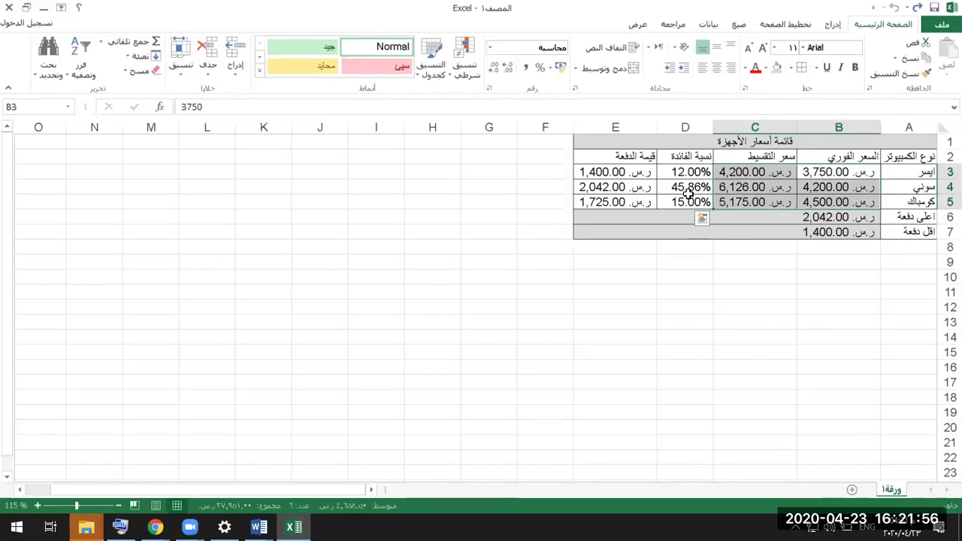
left_click(693, 175)
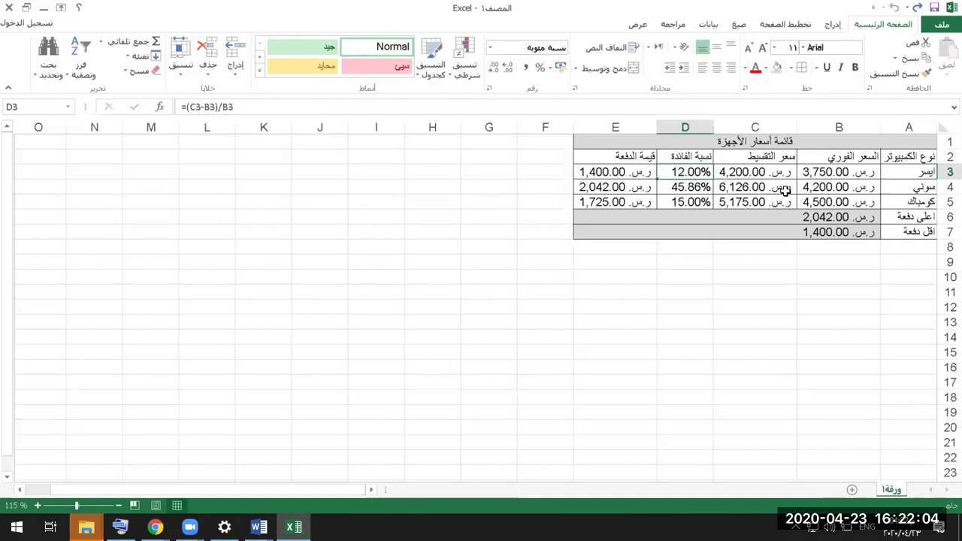
Place the workbook beside the Word document and bring the instructions on converting the table to formulas into view
key("super+Right")
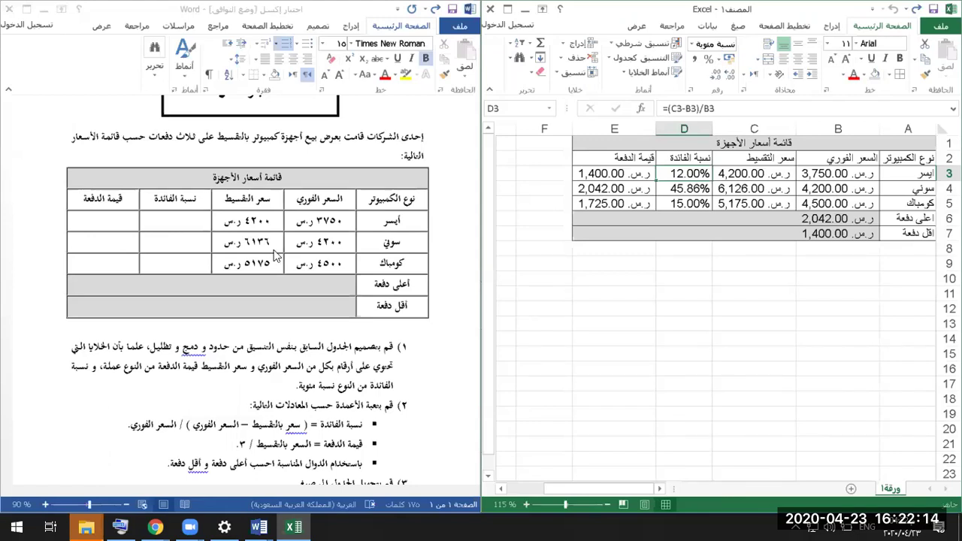
scroll(274, 255, "down", 3)
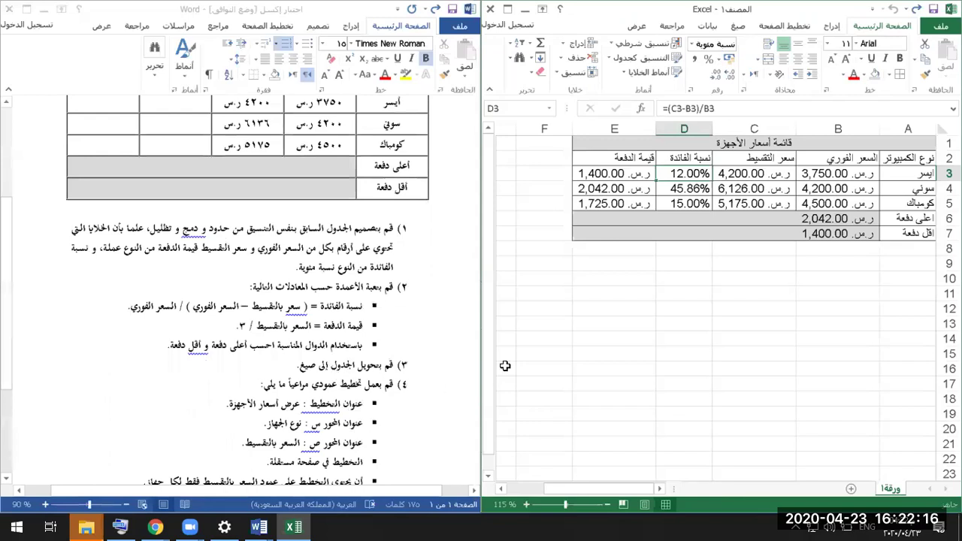
left_click(544, 324)
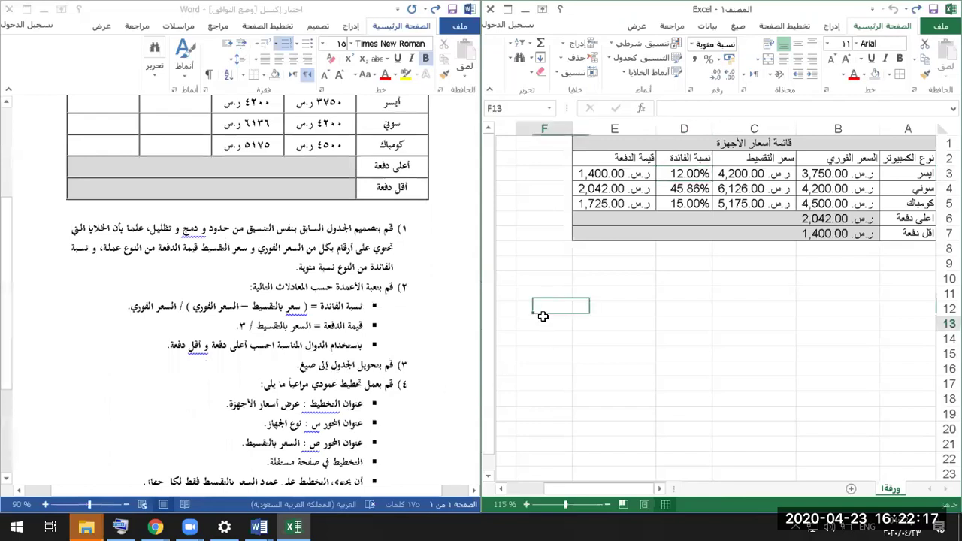
left_click(720, 369)
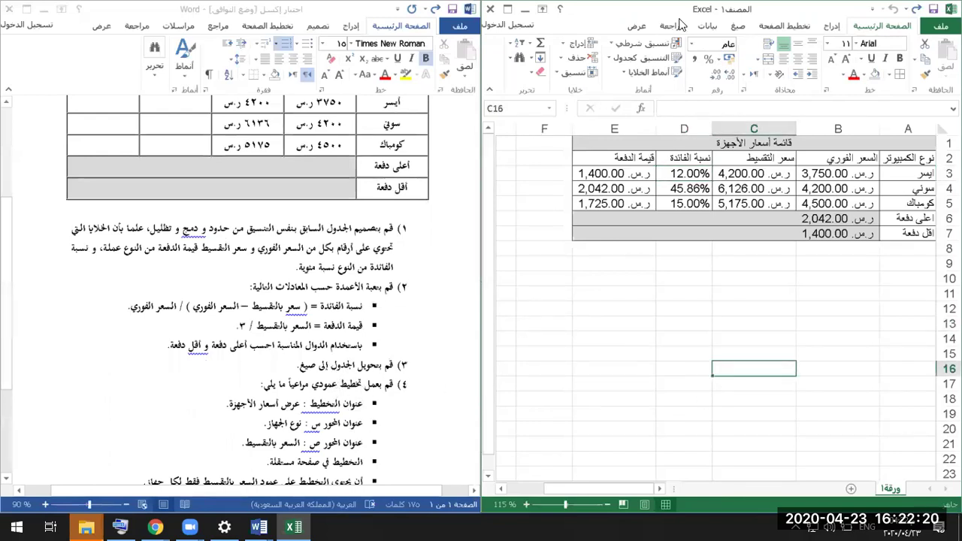
Open the On-Screen Keyboard and move it below the price table
left_click(120, 527)
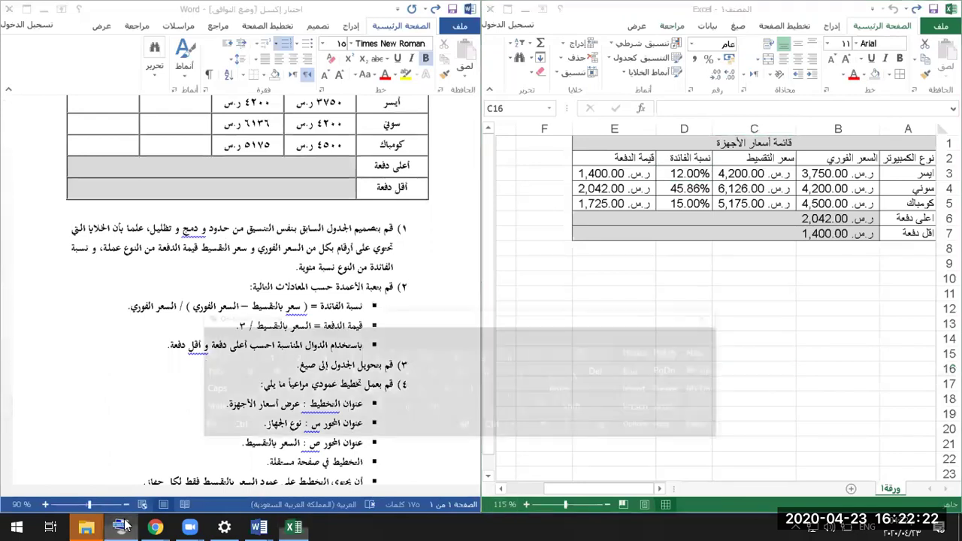
left_click(275, 400)
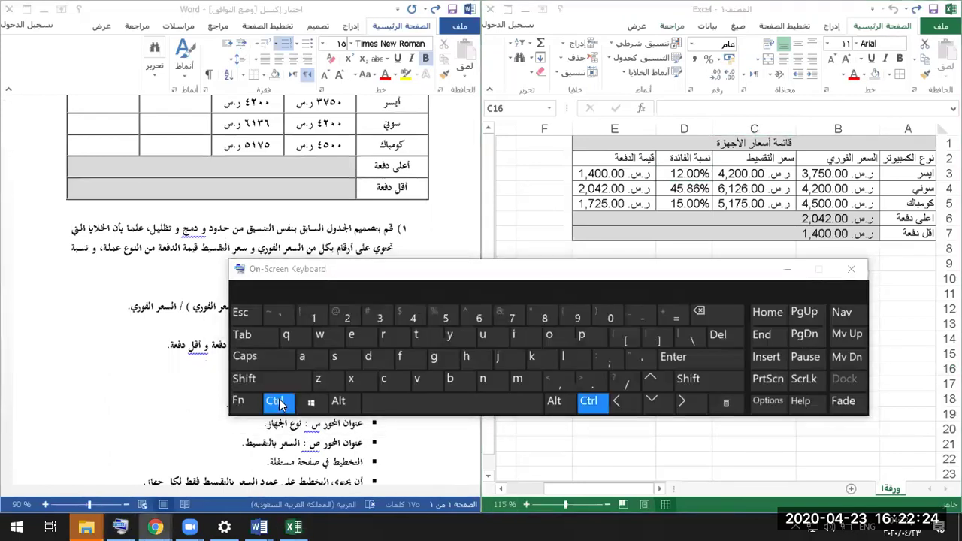
left_click(277, 319)
left_click_drag(544, 271, 567, 339)
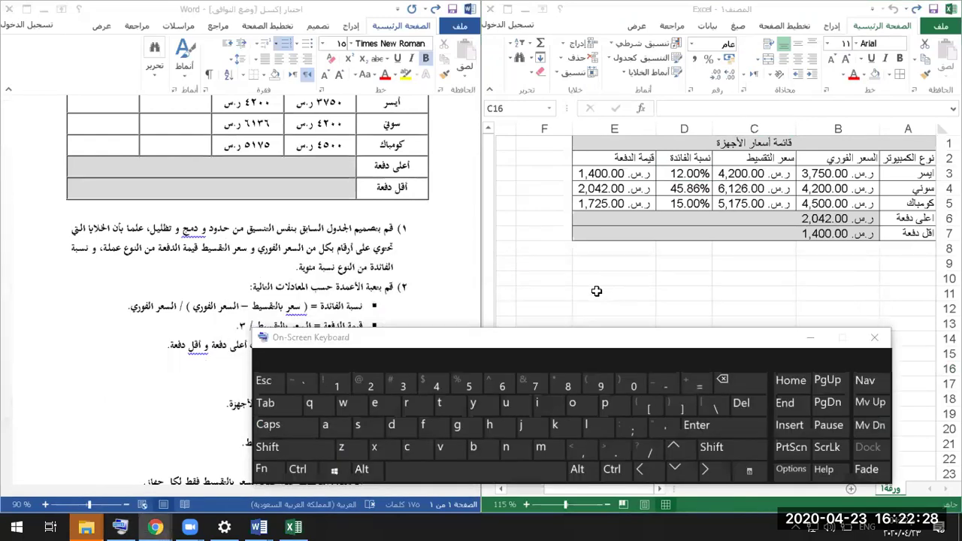
Display the worksheet's formulas instead of their values and examine the formulas in columns D and E
left_click(596, 291)
left_click(315, 471)
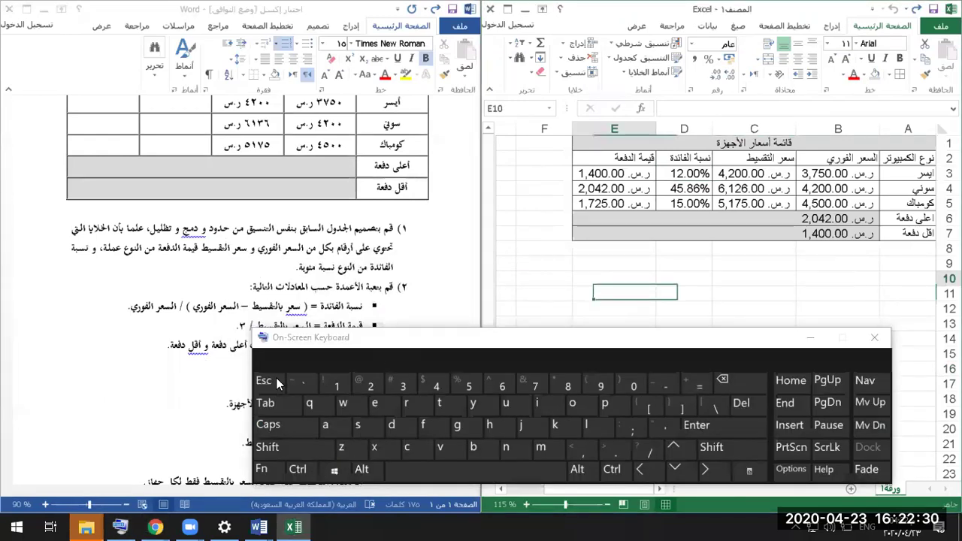
left_click(303, 385)
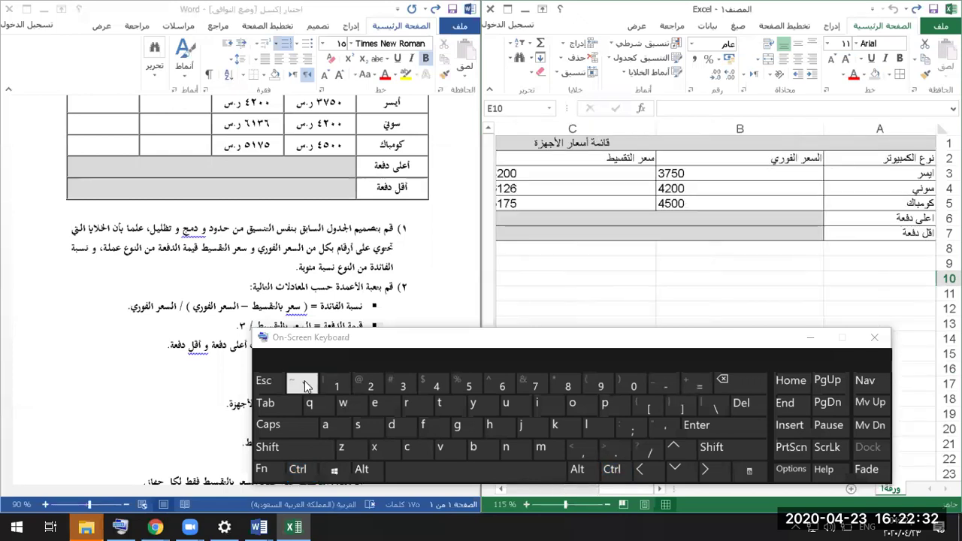
left_click(573, 275)
scroll(754, 218, "left", 3)
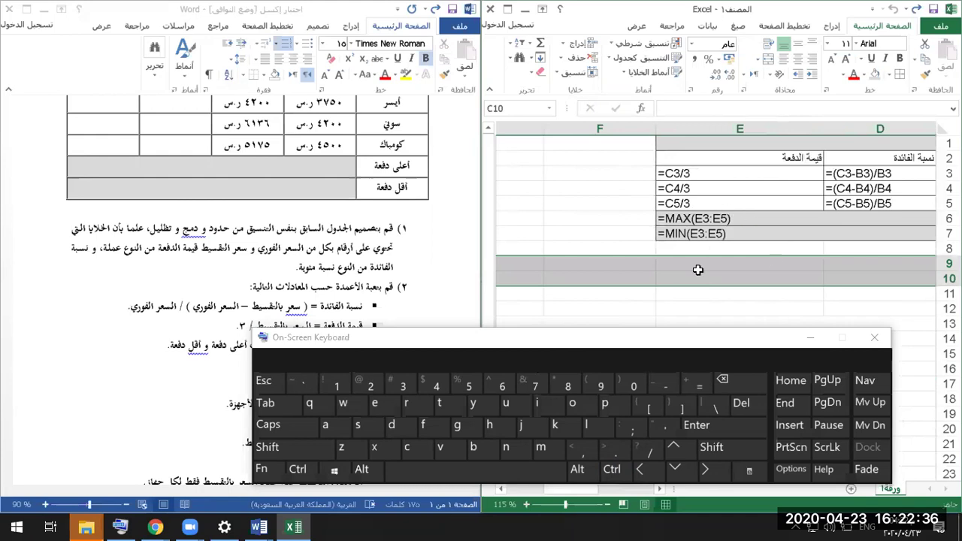
Switch the worksheet back to showing values, minimize the On-Screen Keyboard and bring the whole price table into view
left_click(298, 469)
left_click(303, 381)
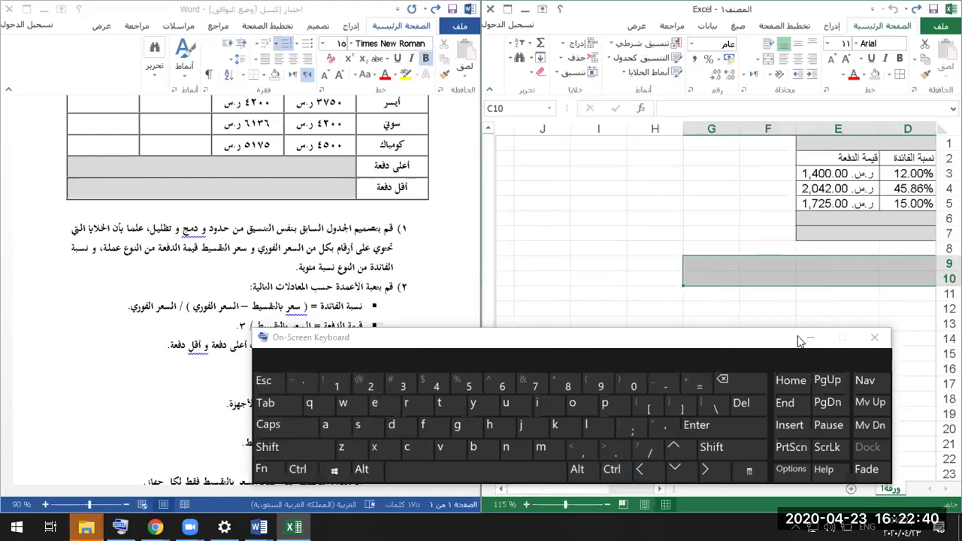
left_click(807, 339)
scroll(793, 361, "down", 2)
scroll(793, 360, "up", 2)
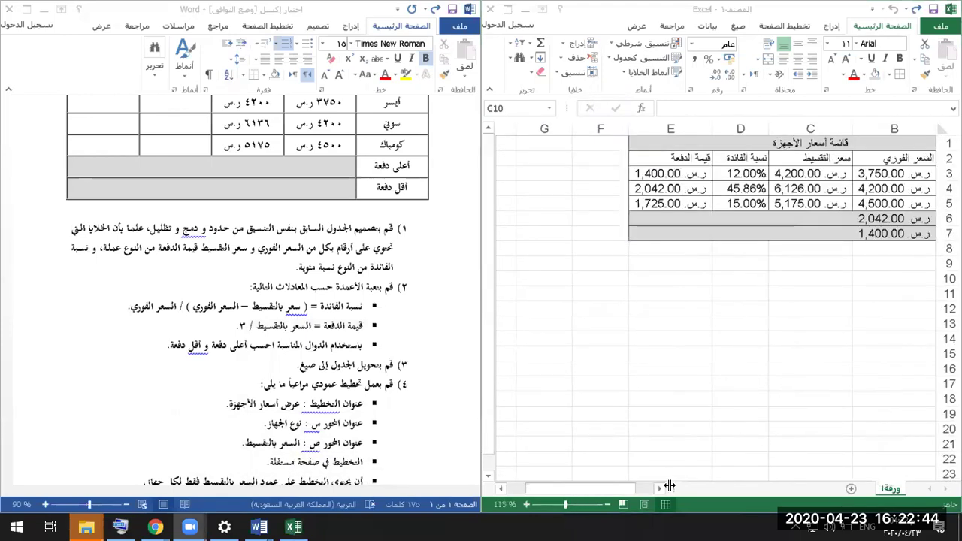
left_click(643, 491)
left_click(642, 491)
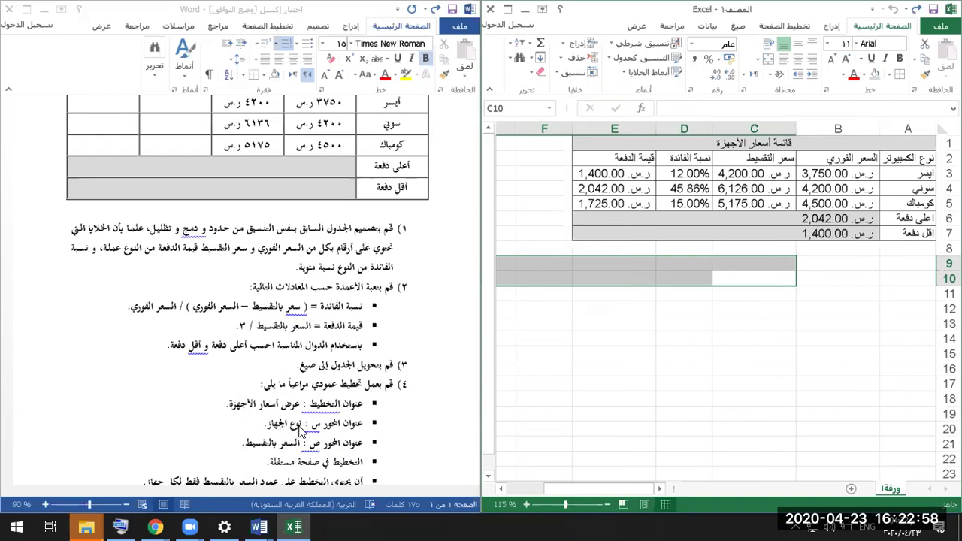
Bring the chart instructions into view and select the device names in A3:A5 together with the installment prices in C3:C5
scroll(348, 423, "down", 1)
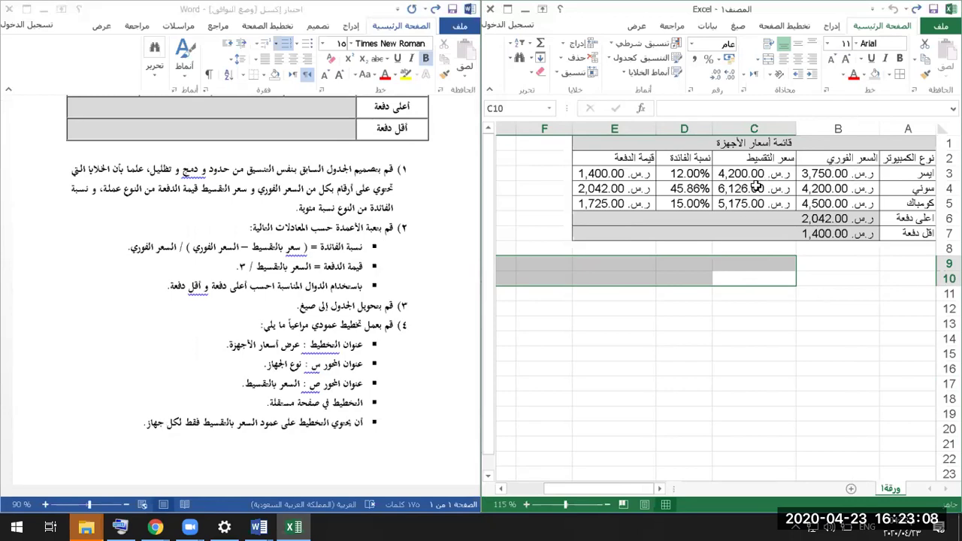
left_click_drag(902, 172, 905, 204)
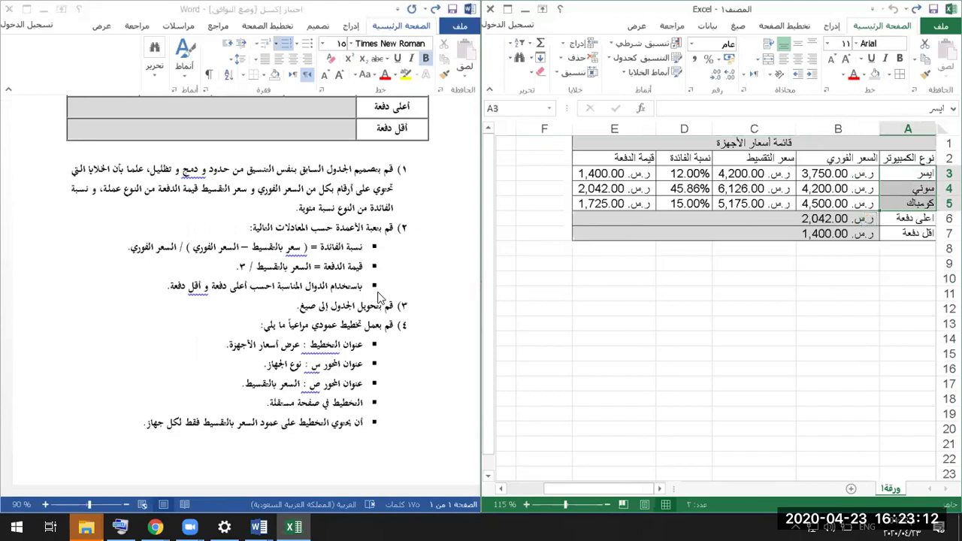
key("ctrl+super+o")
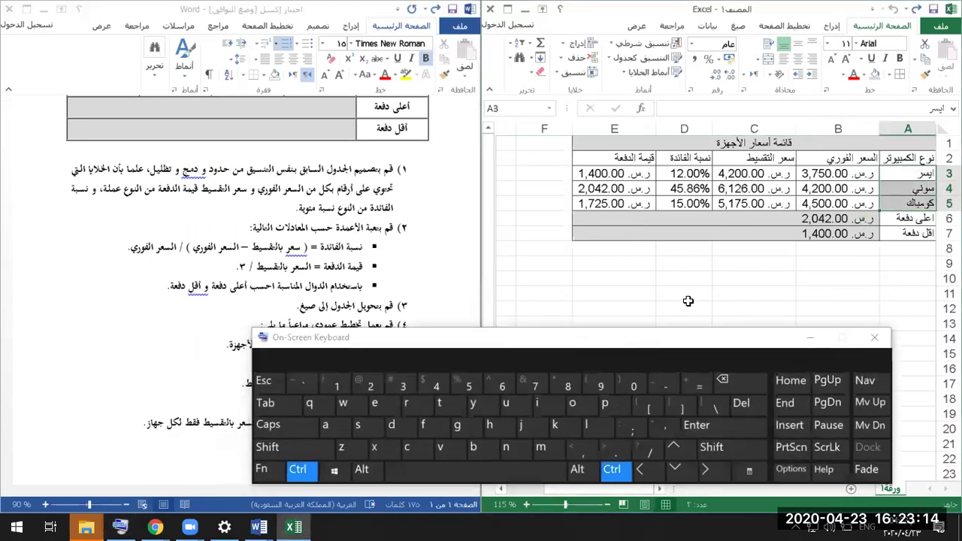
left_click(741, 173, "ctrl")
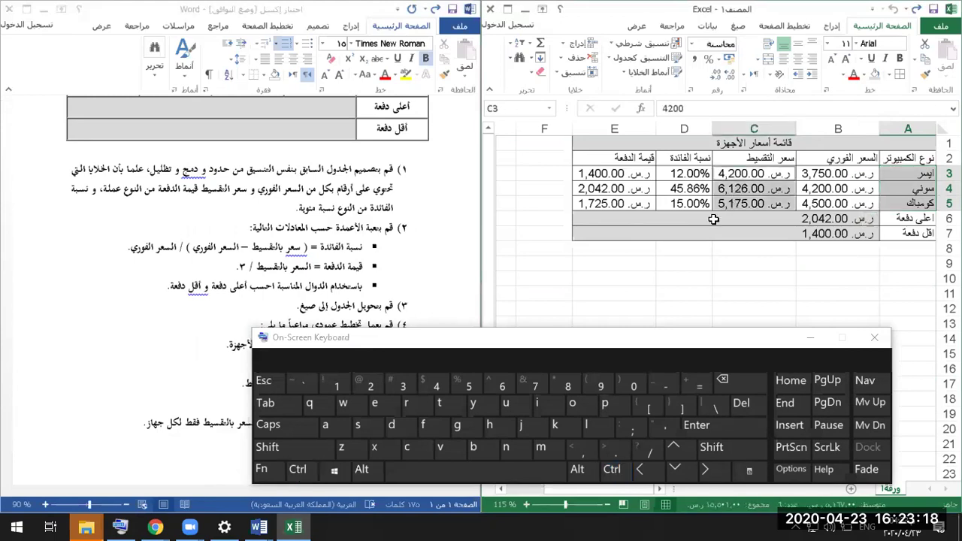
left_click(810, 338)
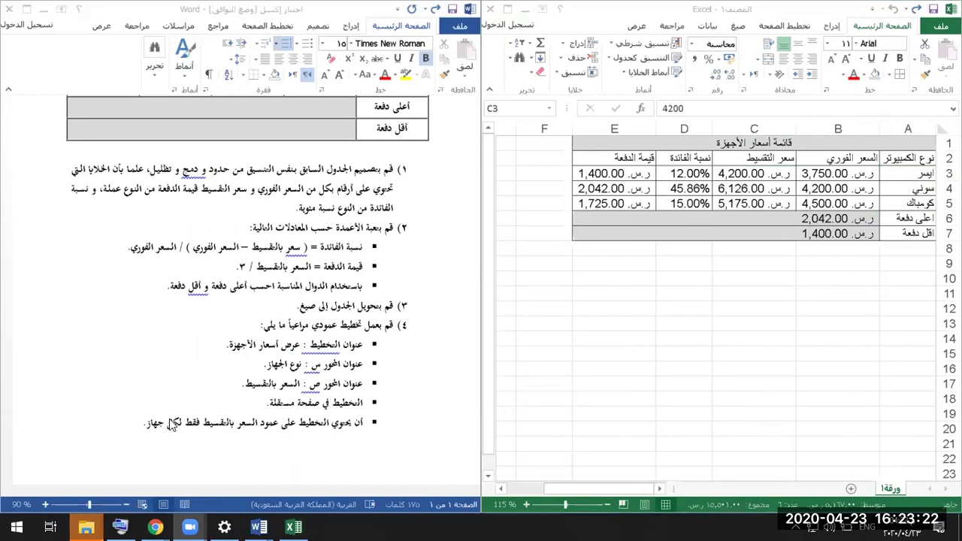
left_click(748, 9)
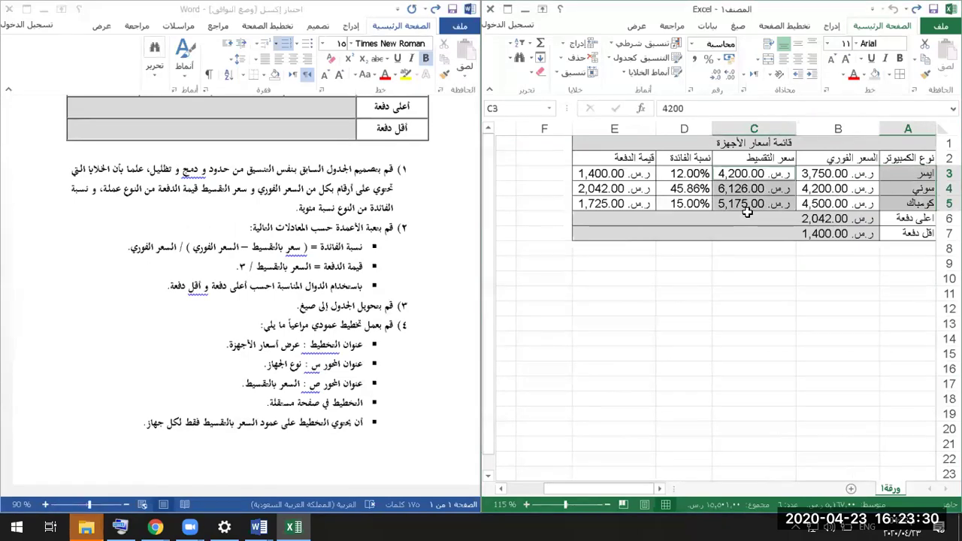
type("-+")
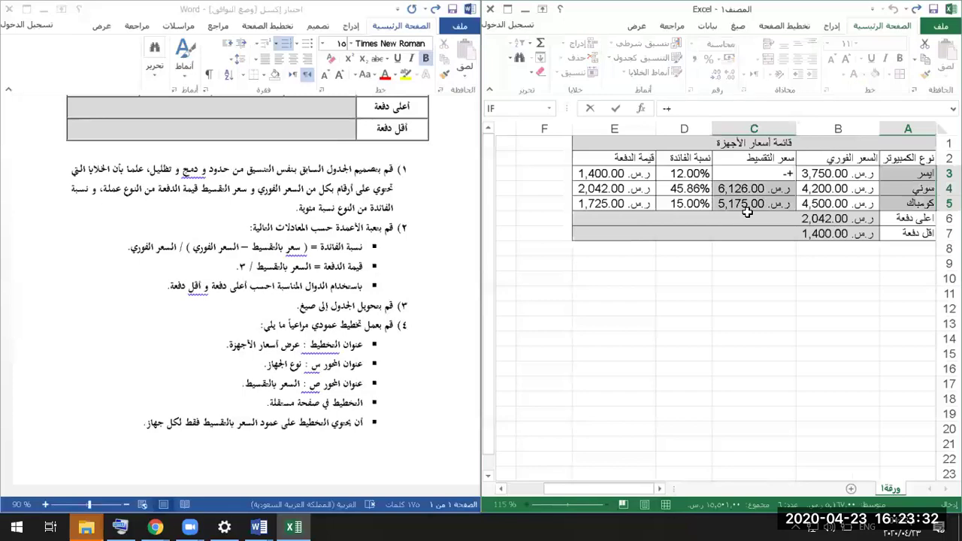
key("Escape")
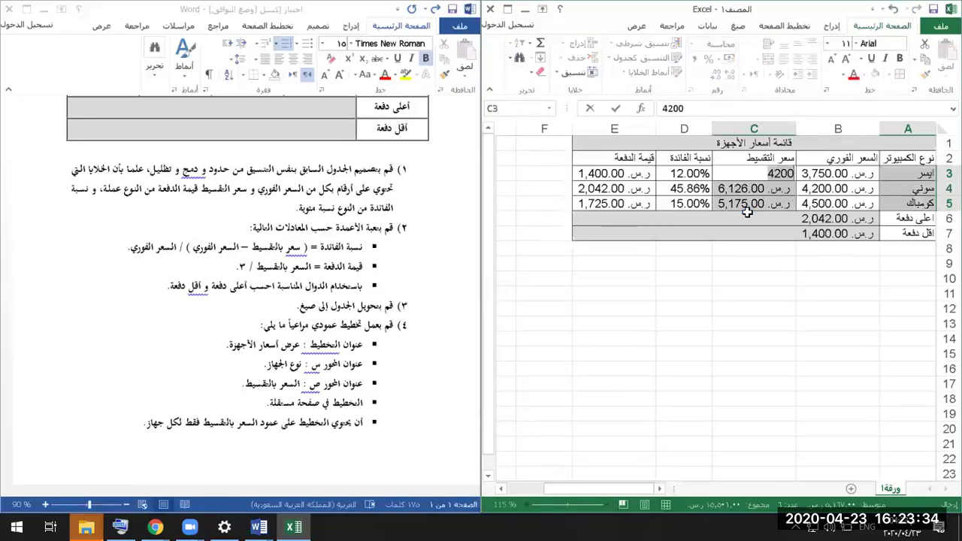
type("-+")
key("Escape")
type("-+")
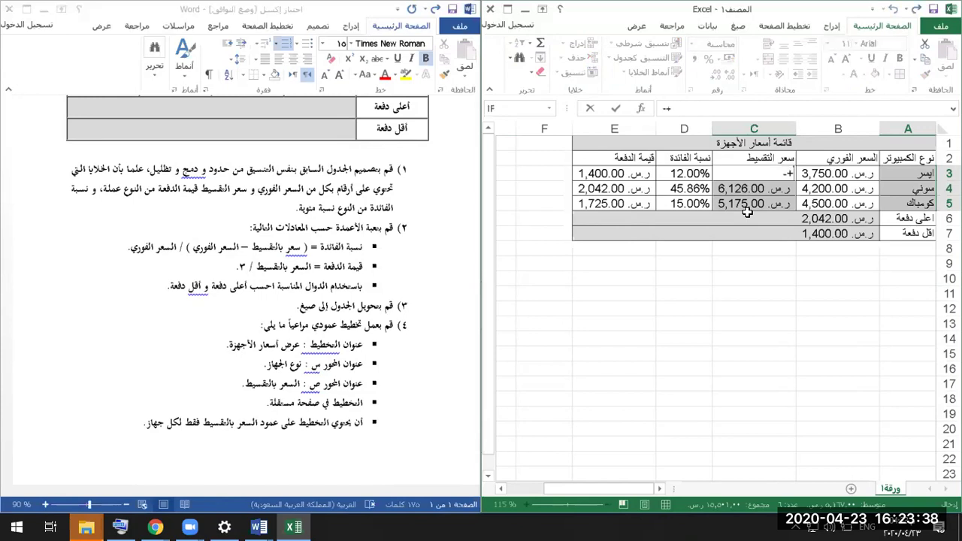
key("Escape")
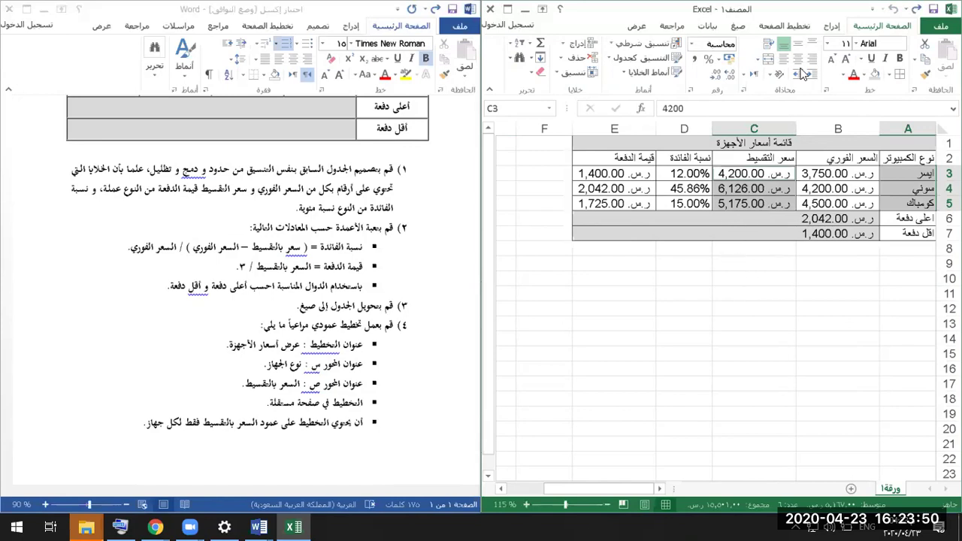
Insert a 3-D clustered column chart from the selected device names and installment prices
left_click(830, 29)
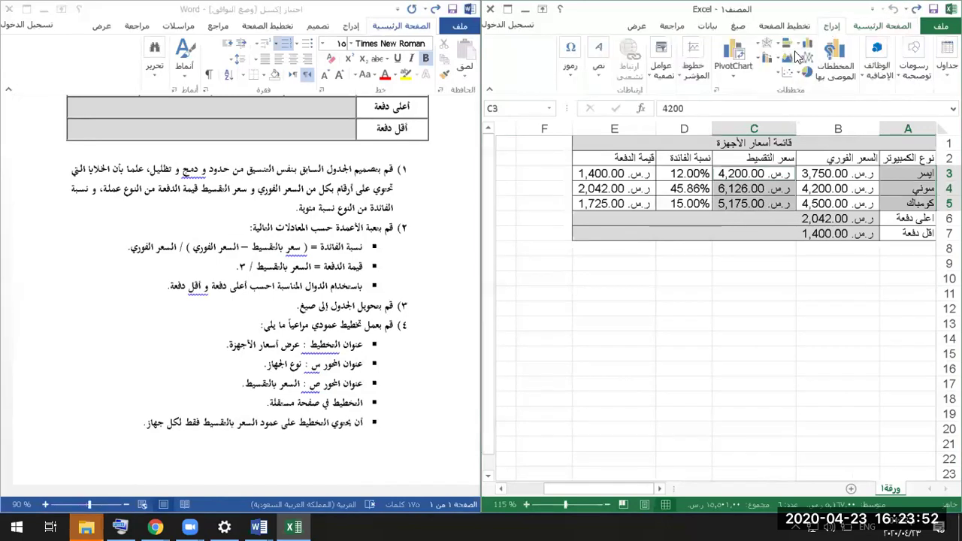
left_click(803, 43)
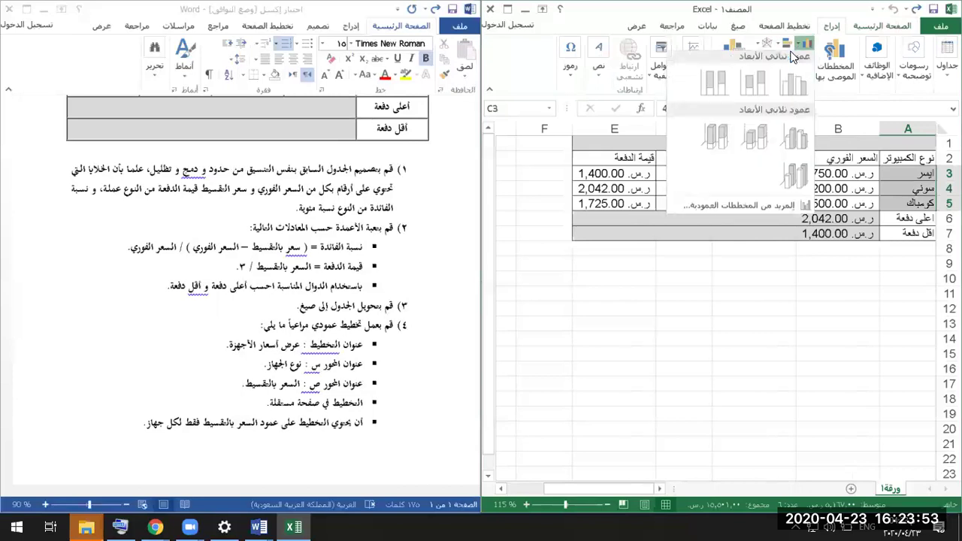
left_click(797, 137)
left_click(737, 415)
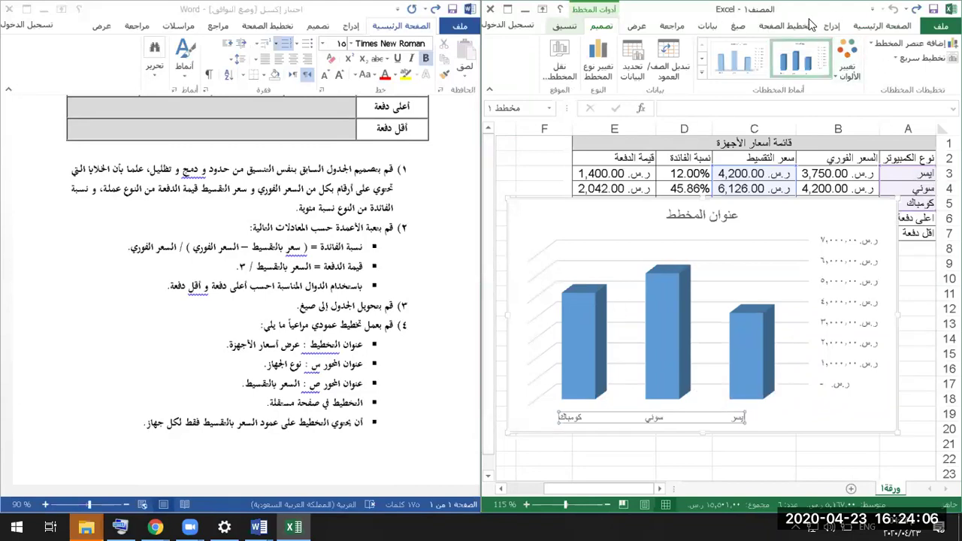
Maximize the workbook window and add primary horizontal and primary vertical axis titles to the chart
double_click(729, 9)
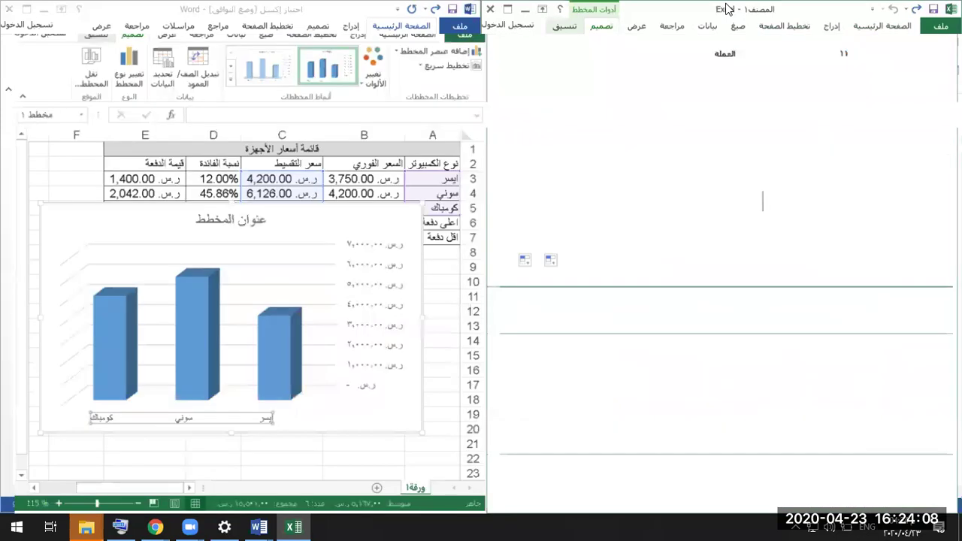
left_click(939, 60)
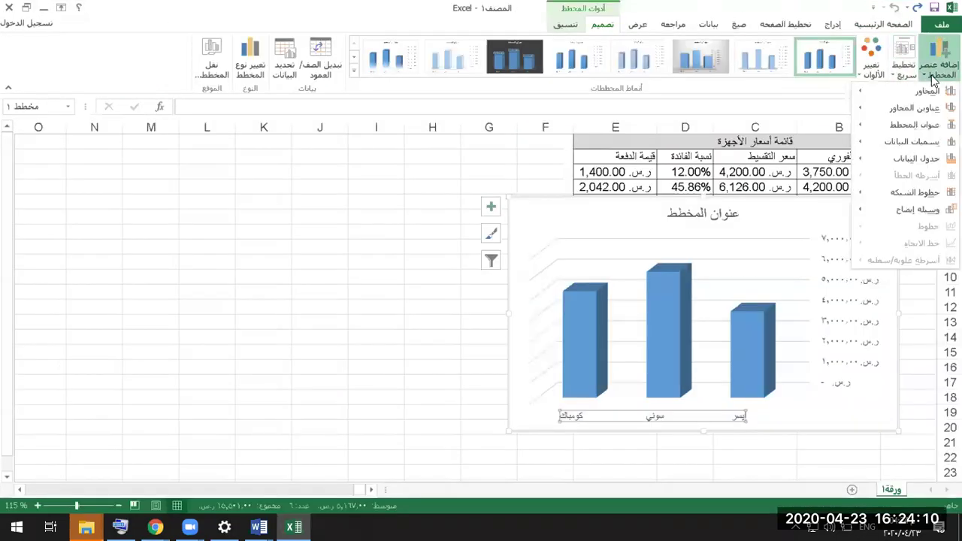
mouse_move(911, 109)
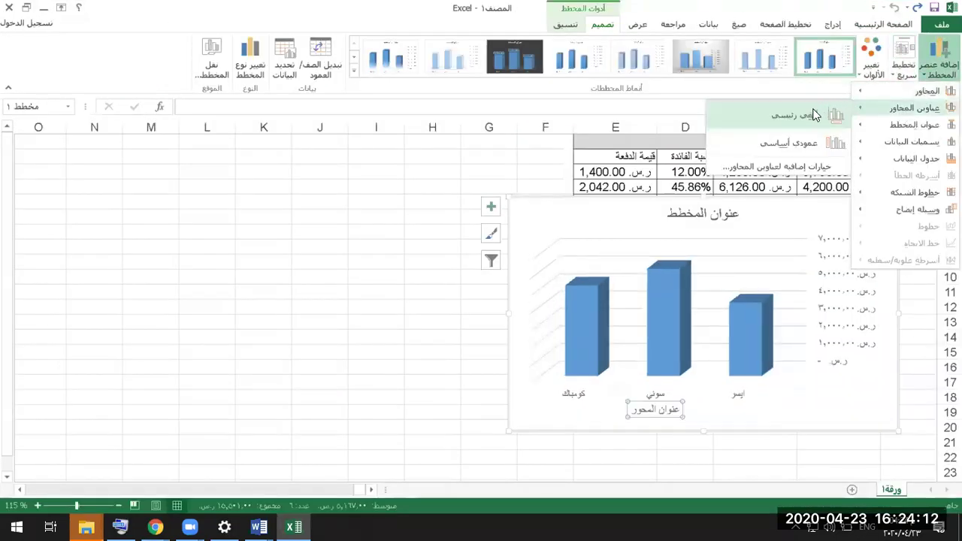
left_click(752, 112)
left_click(939, 60)
mouse_move(911, 107)
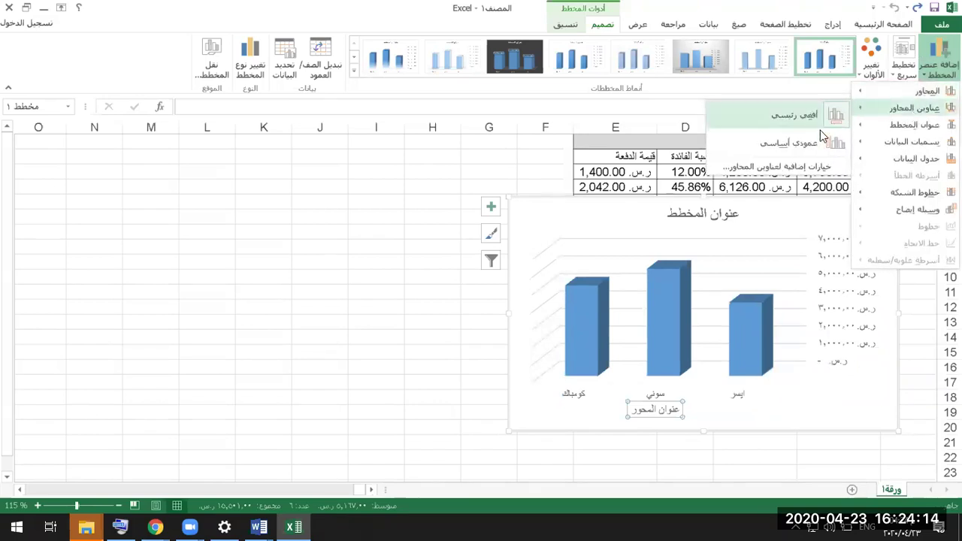
left_click(810, 144)
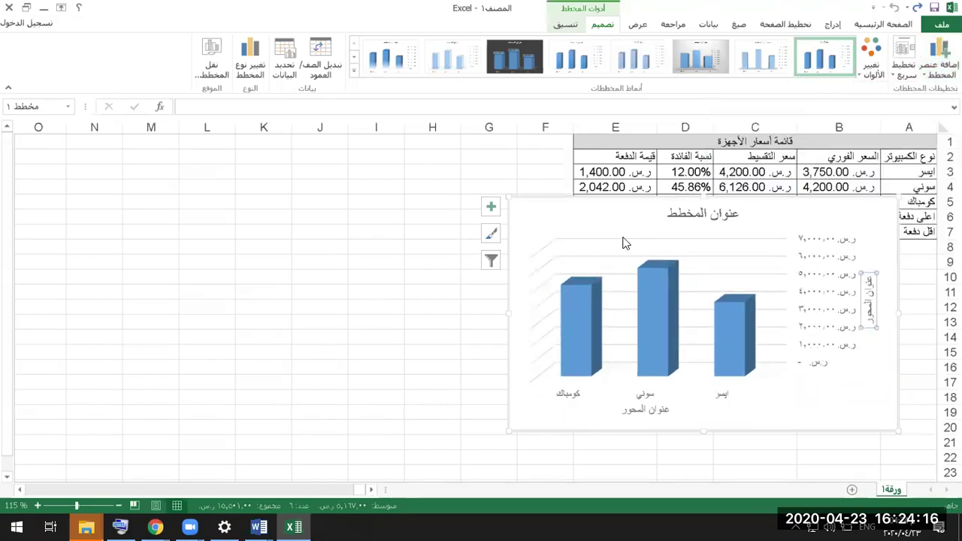
Try to enter the device type title on the horizontal axis and place the workbook beside the Word instructions
left_click(658, 419)
left_click(653, 410)
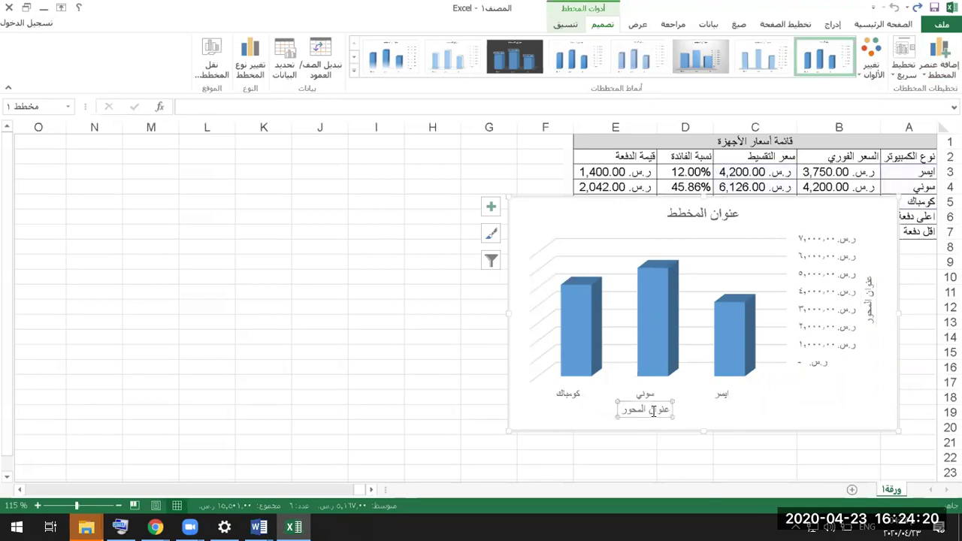
type("k,u hg[ih")
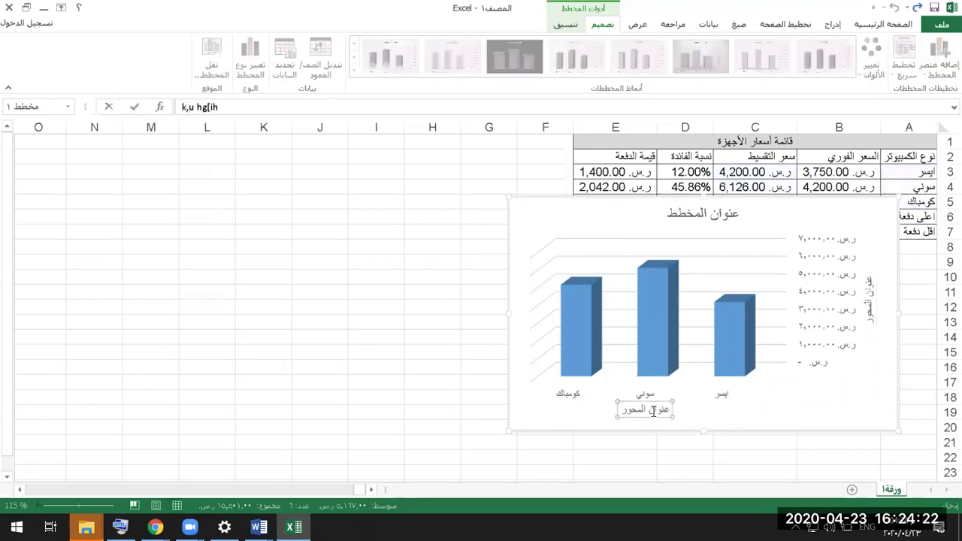
key("alt+Tab")
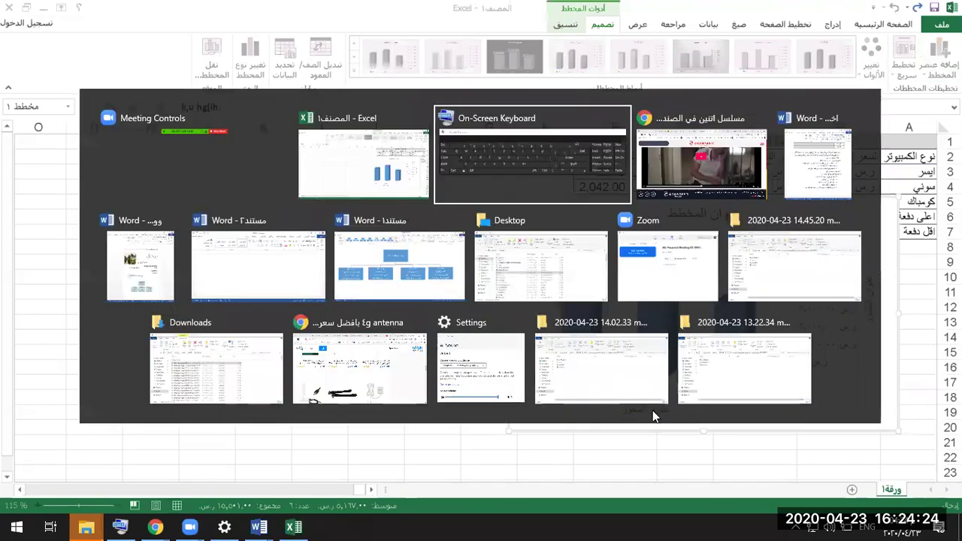
left_click(386, 148)
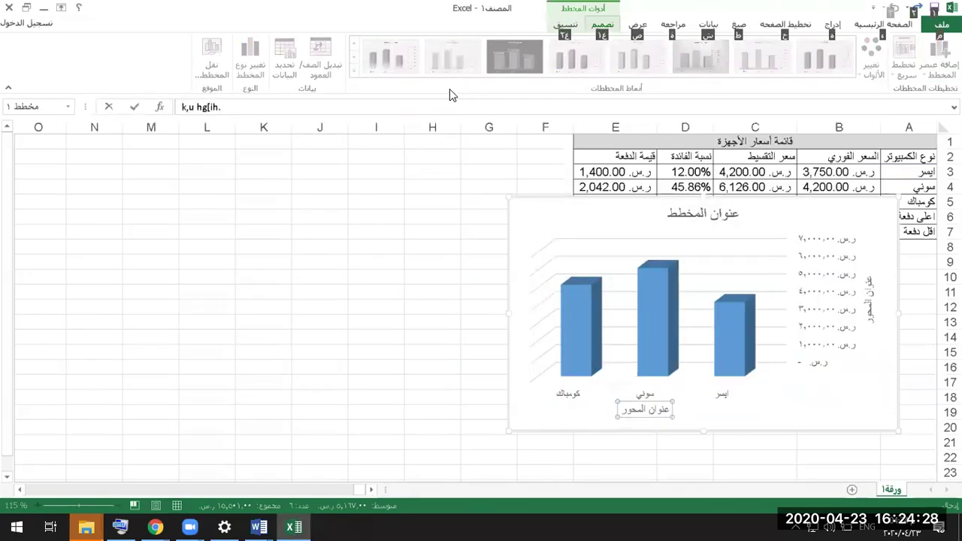
key("super+Right")
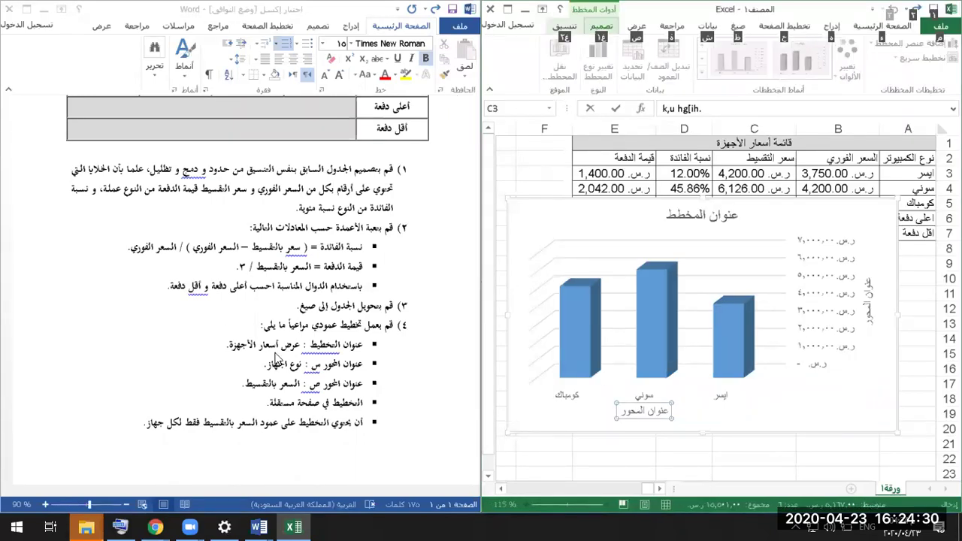
Set the chart's vertical axis title to "السعر بالتقسيط"
left_click(874, 324)
type("hgsuv fhgjrsd'")
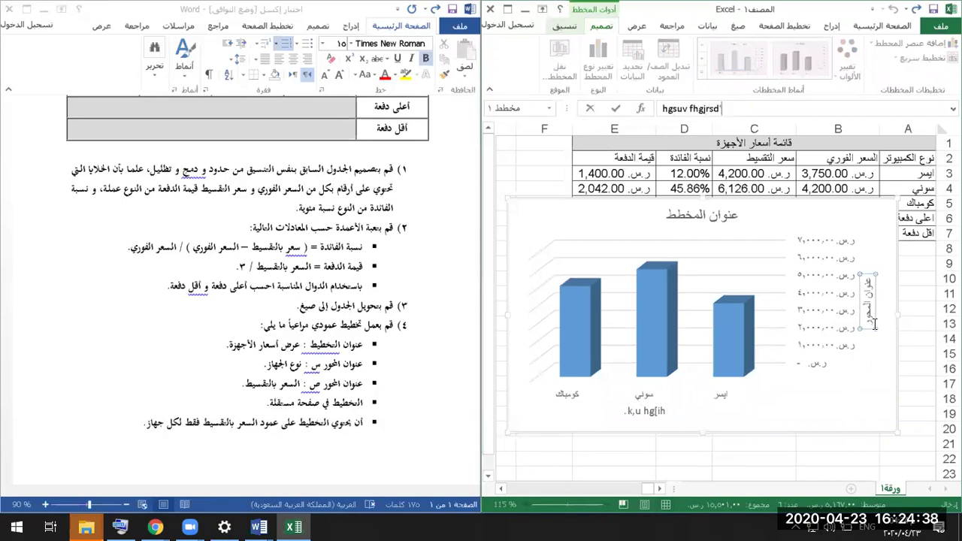
key("BackSpace")
key("BackSpace")
key("BackSpace")
key("BackSpace")
key("BackSpace")
key("BackSpace")
key("BackSpace")
key("BackSpace")
key("BackSpace")
key("BackSpace")
key("BackSpace")
key("BackSpace")
key("BackSpace")
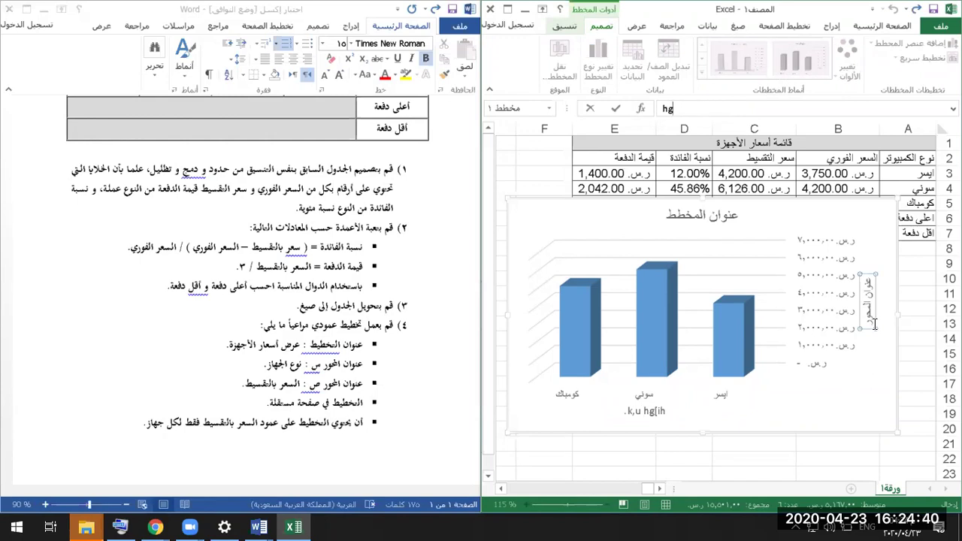
type("السعر بالتقسيط")
key("Return")
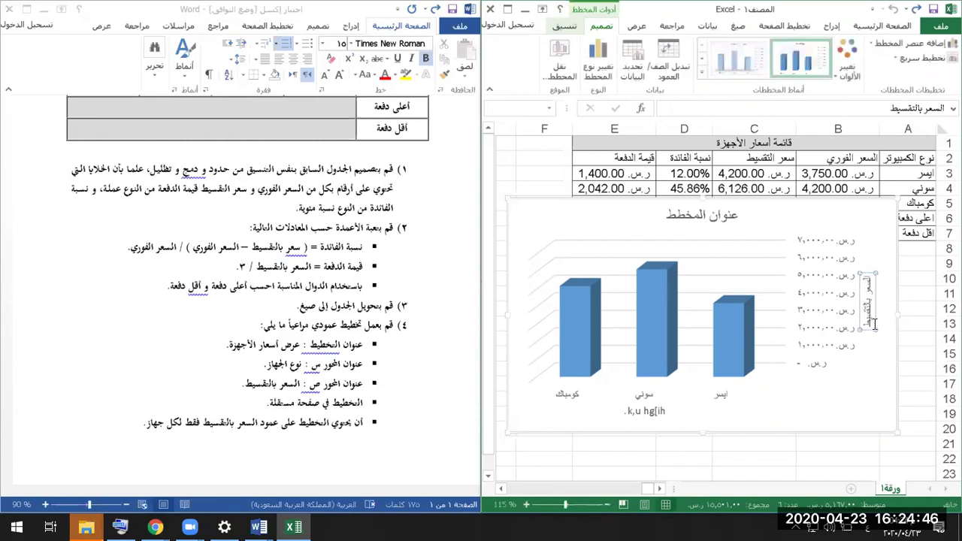
Replace the chart's horizontal axis title with "نوع الجهاز"
left_click(661, 410)
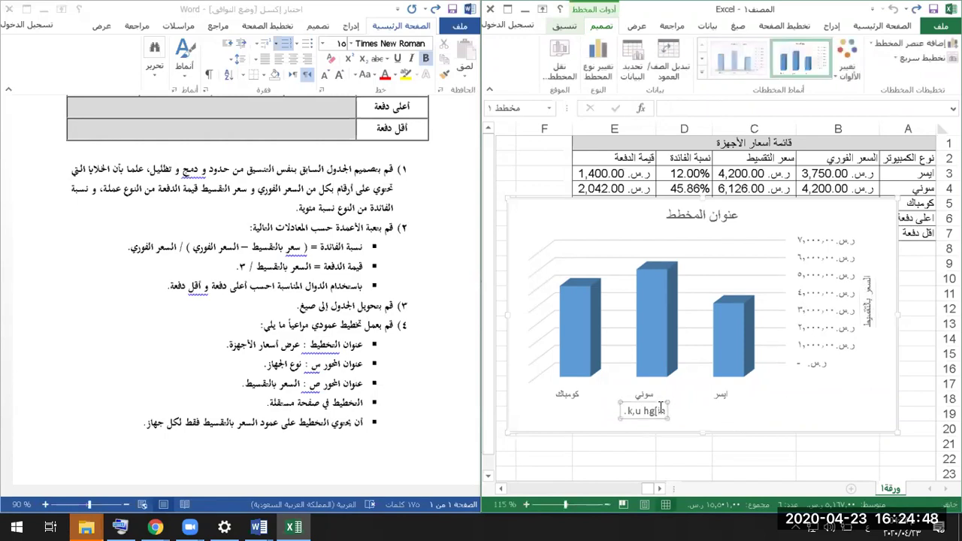
type("نوع الجهاز")
key("Return")
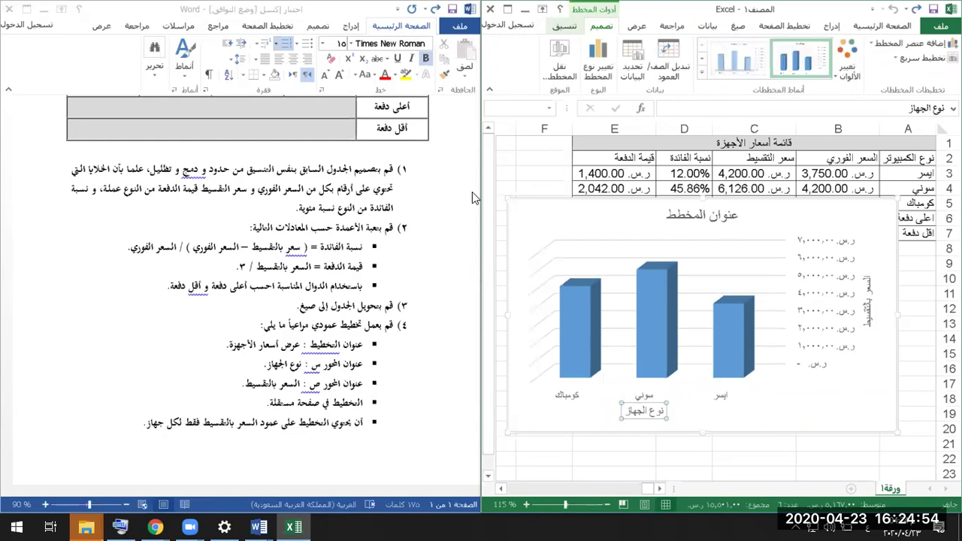
Maximize the workbook window and move the chart to its own new sheet
left_click(560, 62)
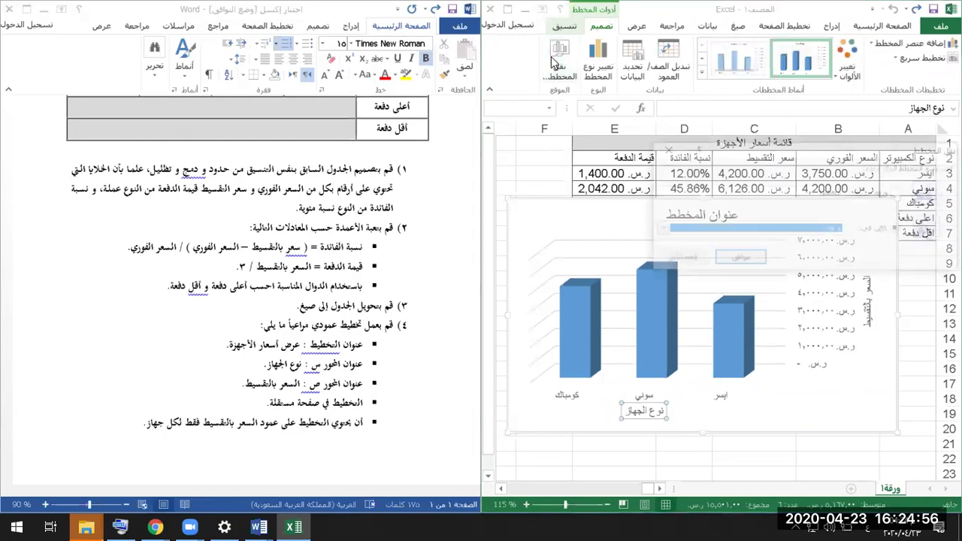
left_click(676, 256)
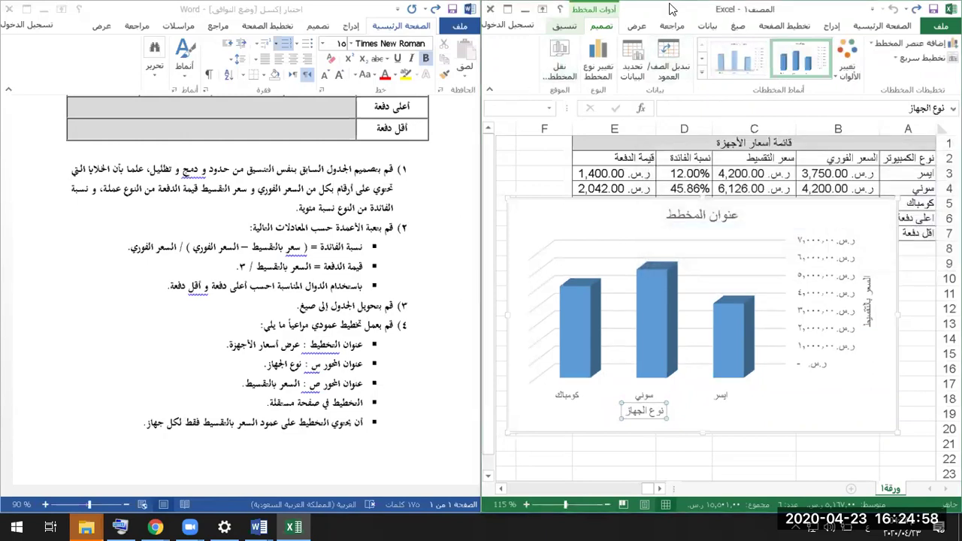
double_click(672, 9)
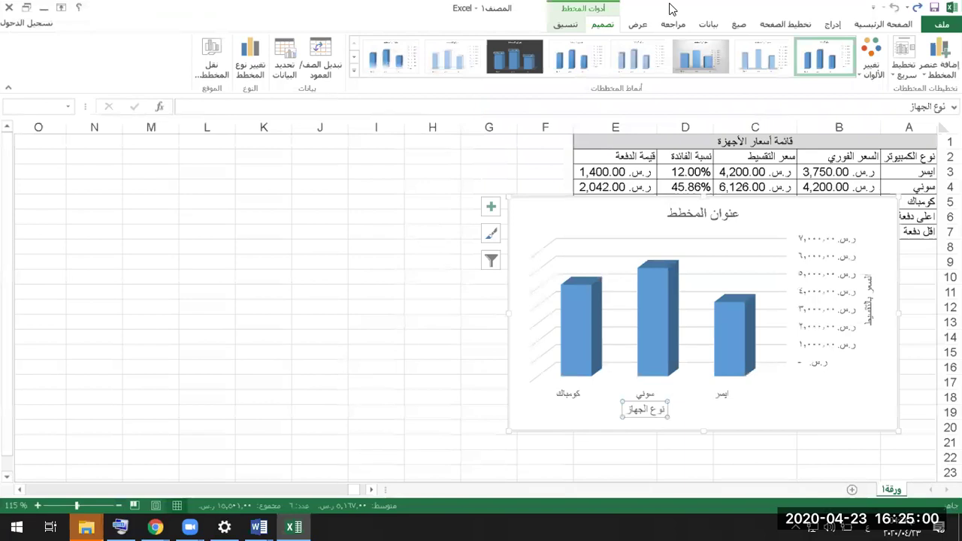
left_click(212, 64)
left_click(413, 190)
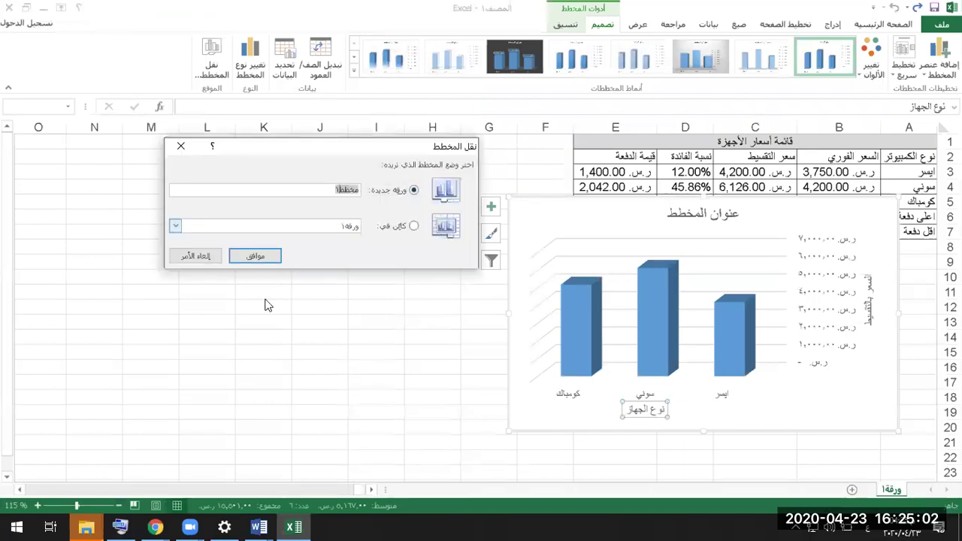
left_click(253, 256)
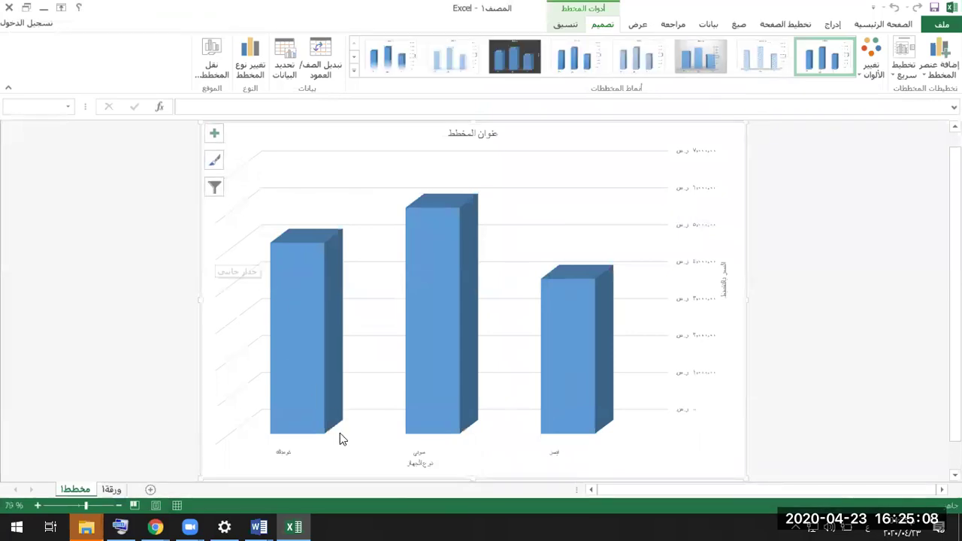
Switch to Word and place the new blank document side by side with the Ramadan exercise document
left_click(258, 526)
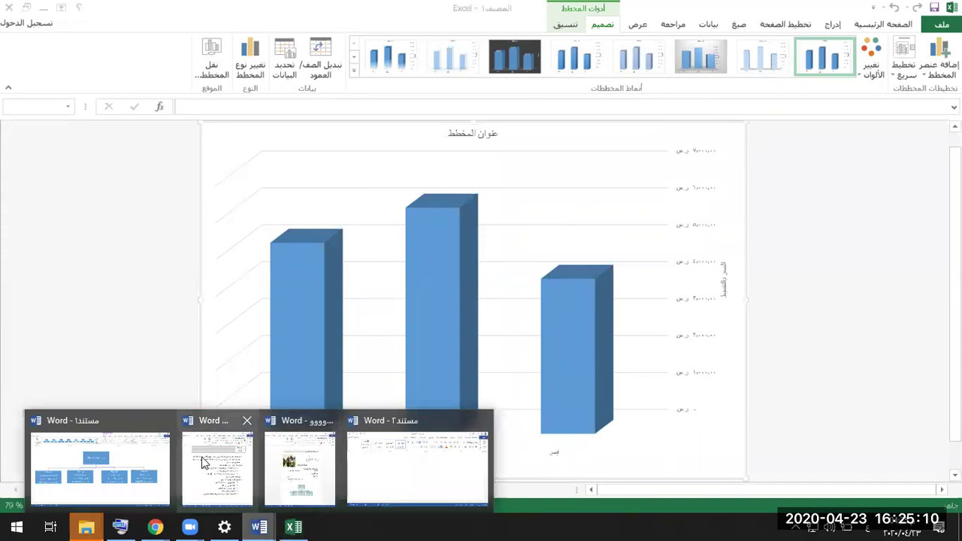
left_click(297, 470)
left_click(259, 526)
left_click(394, 459)
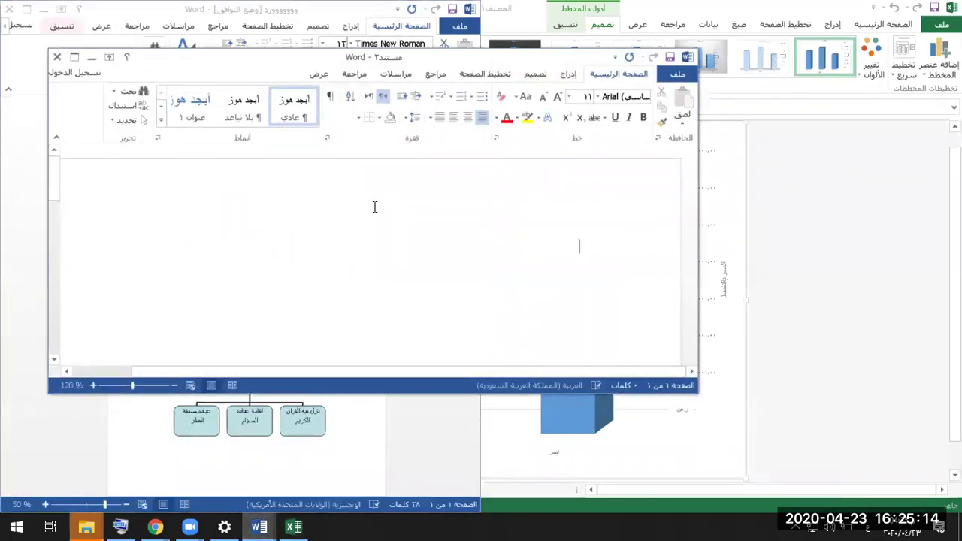
key("super+Right")
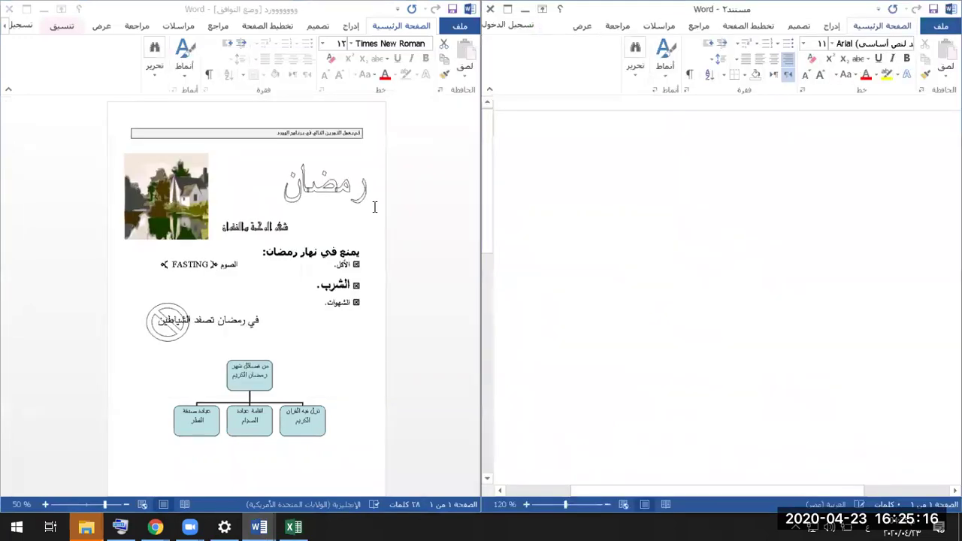
Enter the exercise's heading line "قم بعمل التمرين التالي في برنامج الوورد" at the start of the blank document
scroll(726, 323, "down", 4)
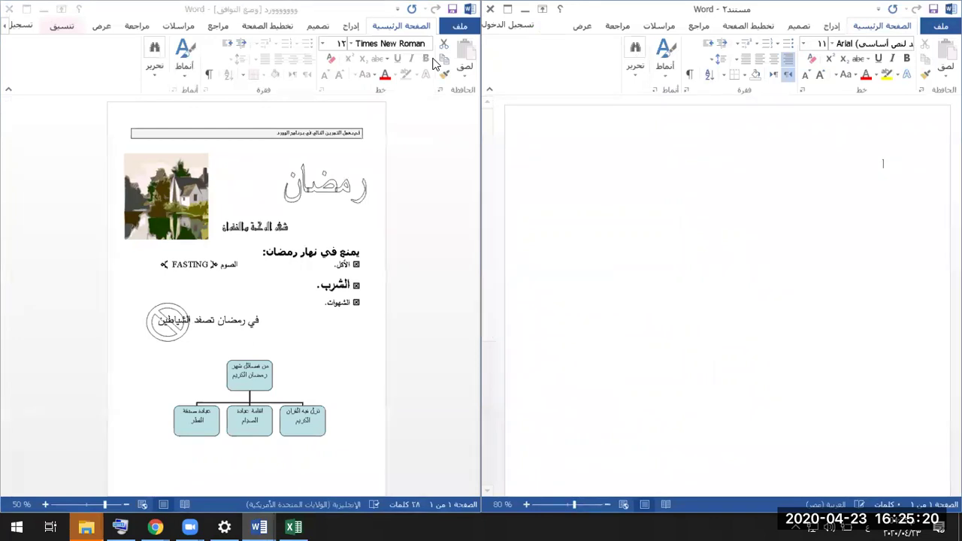
scroll(278, 270, "up", 7)
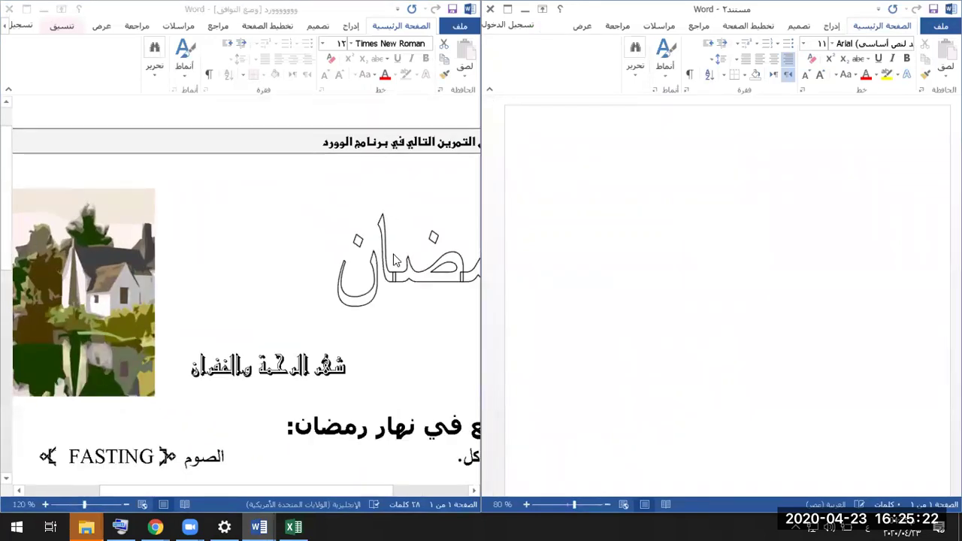
scroll(396, 261, "down", 2)
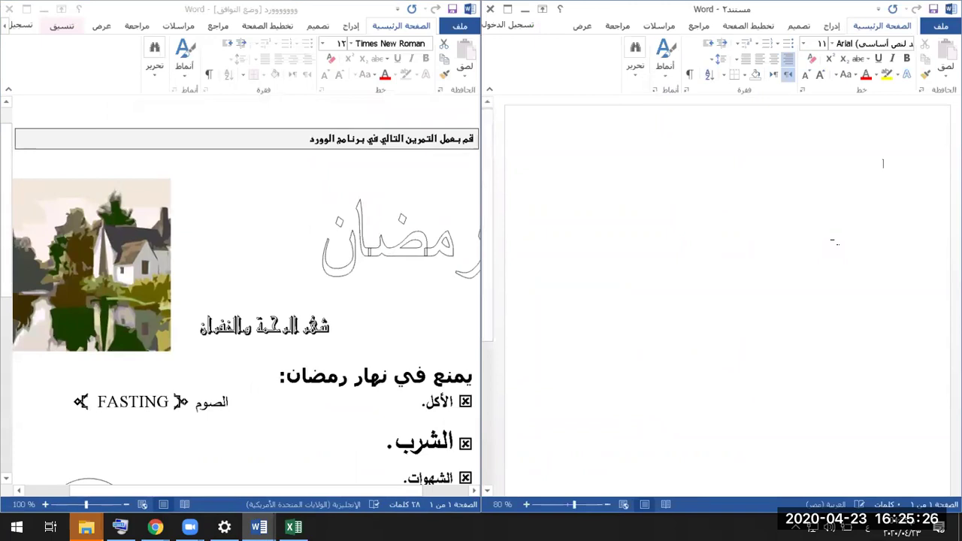
type("قم بعمل التمرين التالي في برنامج الوورد")
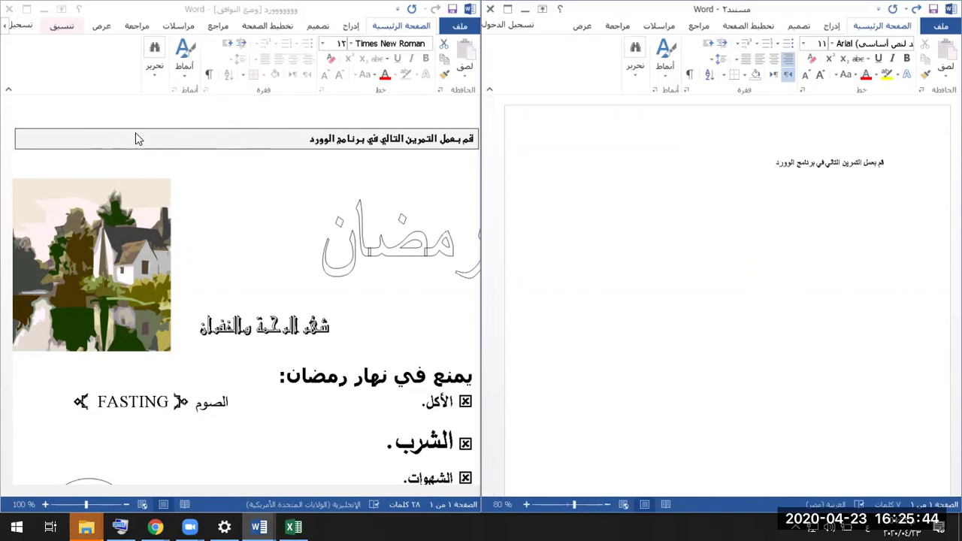
Select the entered heading line and maximize the new document's window
left_click_drag(776, 164, 885, 166)
double_click(750, 10)
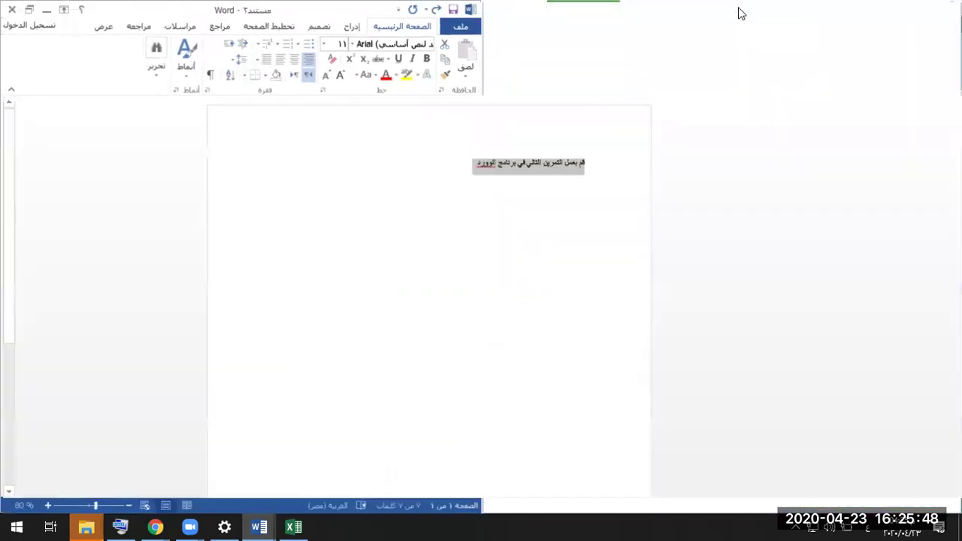
scroll(637, 155, "up", 6)
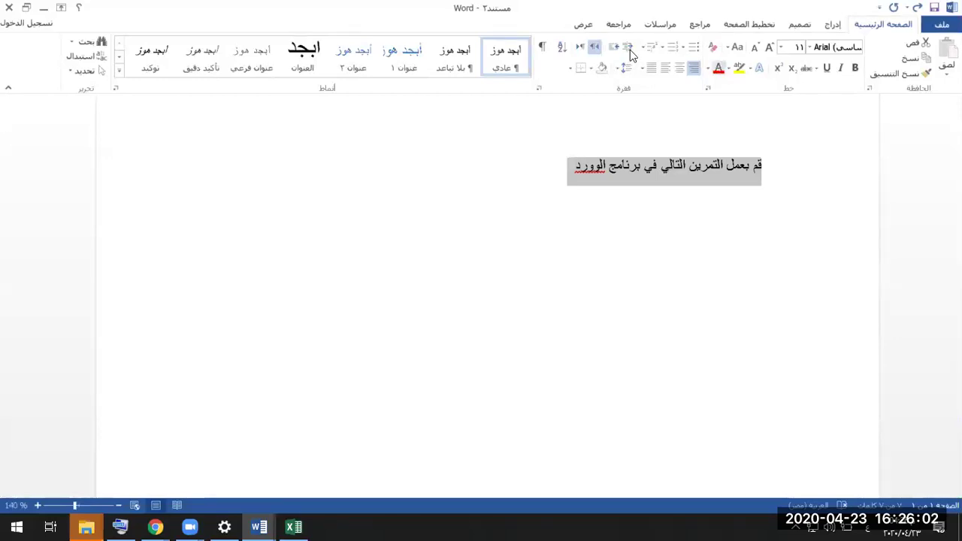
Try italic and bold formatting on part of the word "التمرين", and turn both off again
left_click(717, 174)
left_click_drag(712, 169, 701, 167)
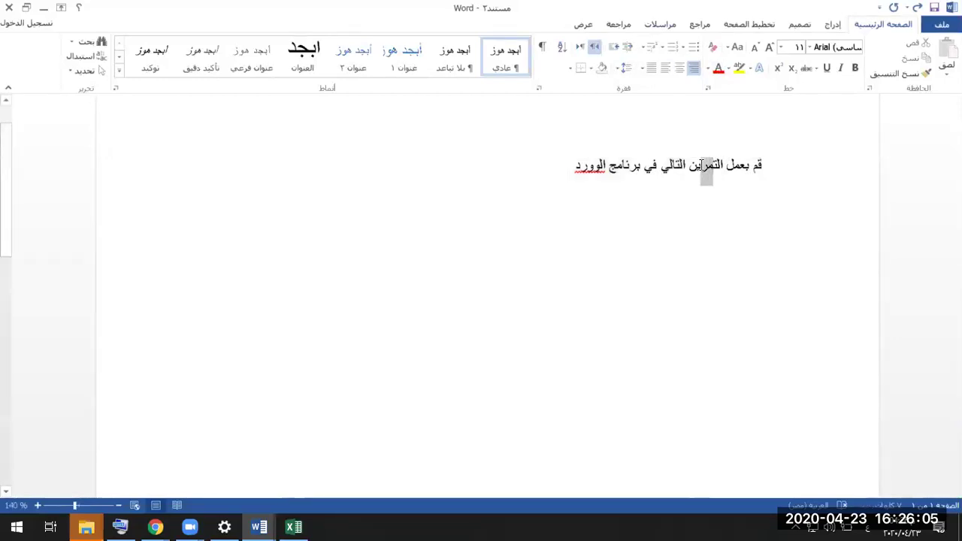
left_click(840, 68)
left_click(856, 68)
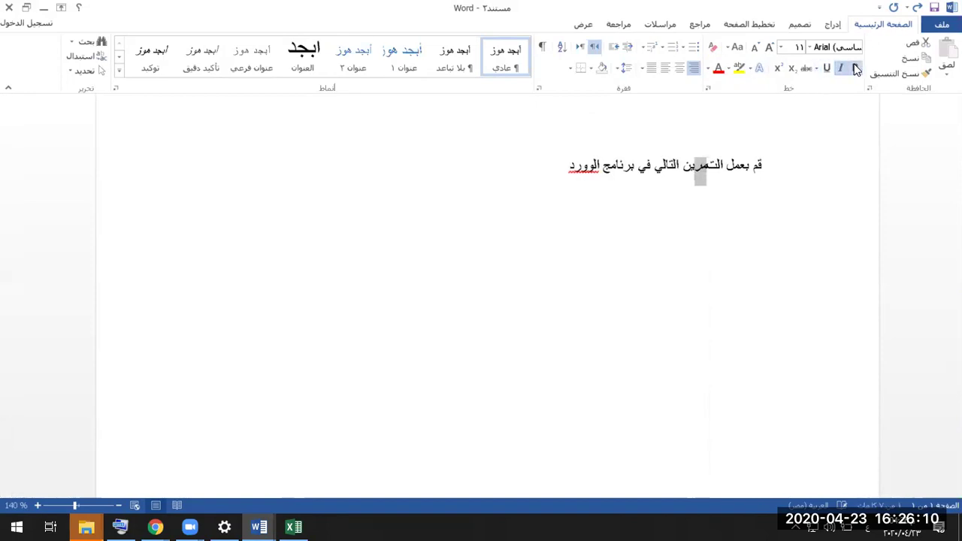
left_click(856, 69)
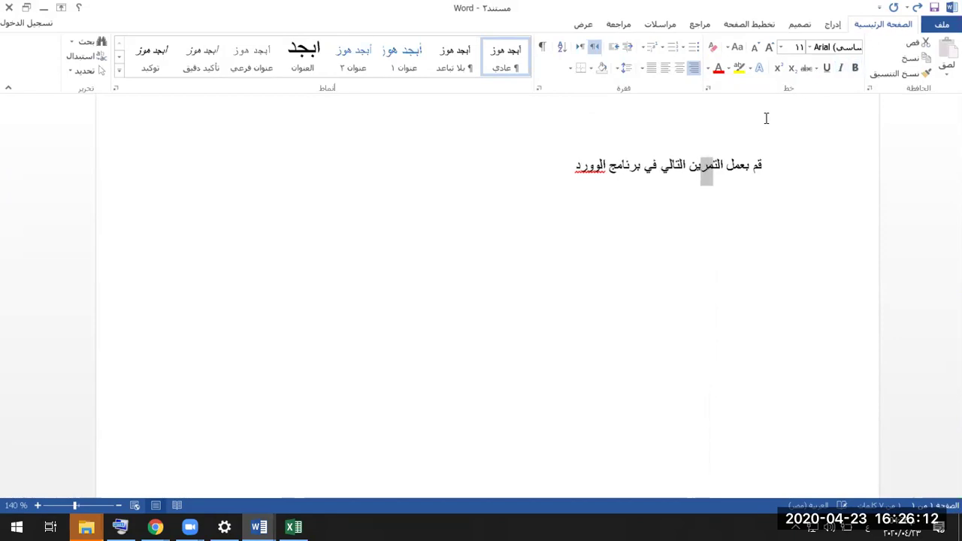
left_click(841, 67)
left_click(723, 165)
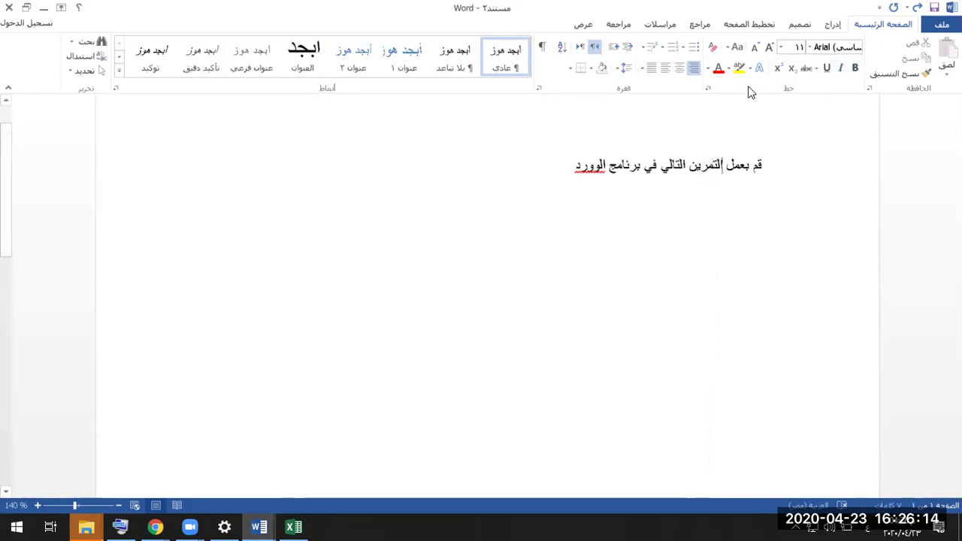